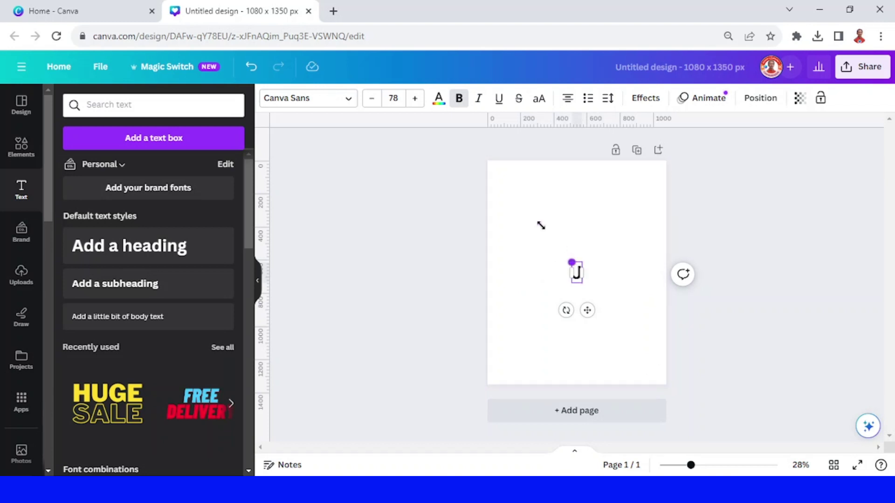
# Enlarge the letter J to font size 619 and set its font to Anton.
pyautogui.moveTo(541, 226); pyautogui.dragTo(435, 138)
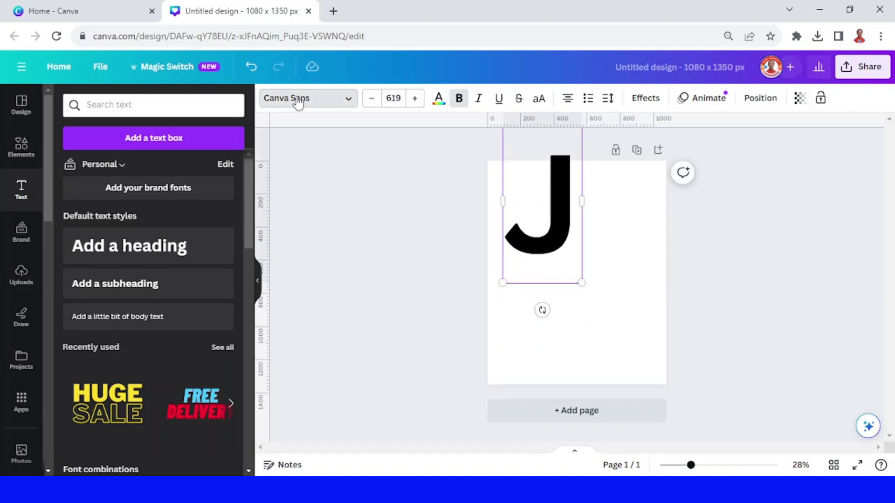
pyautogui.click(298, 100)
pyautogui.scroll(-5, 140, 294)
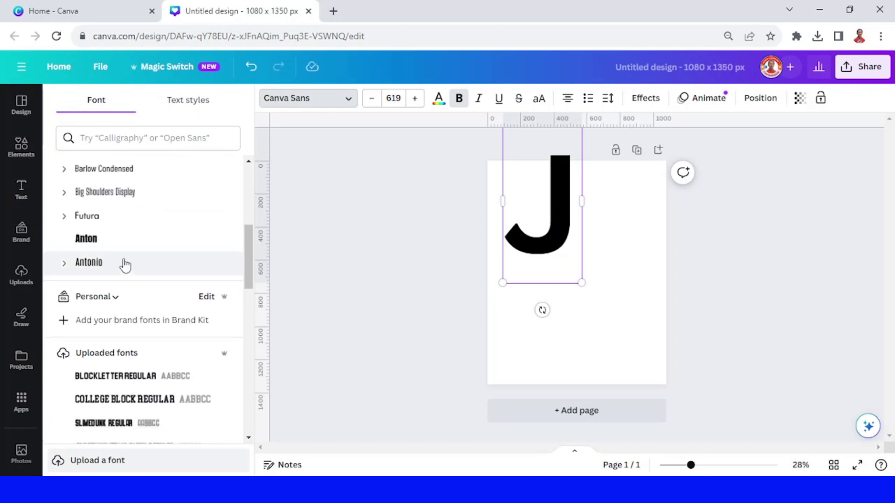
pyautogui.click(110, 242)
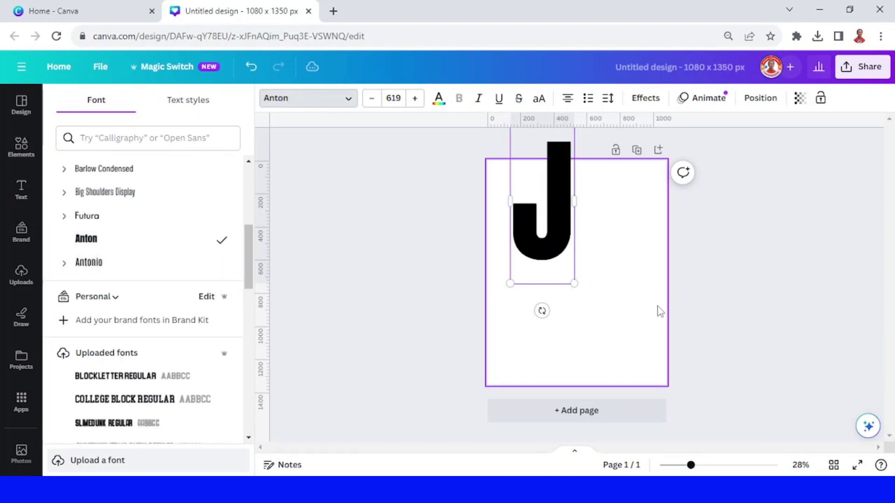
# Move the letter J to the centre of the page and scale it down to font size 460.
pyautogui.click(565, 251)
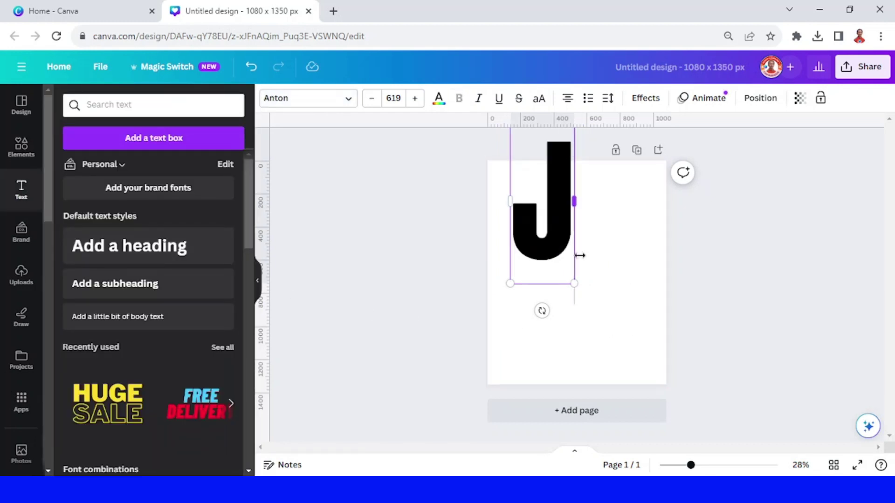
pyautogui.moveTo(565, 238); pyautogui.dragTo(595, 305)
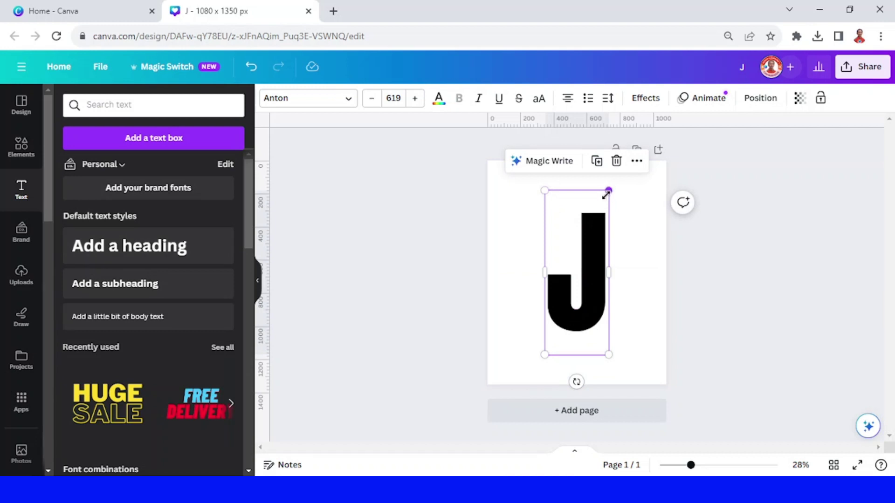
pyautogui.moveTo(606, 194); pyautogui.dragTo(593, 235)
pyautogui.moveTo(580, 265); pyautogui.dragTo(590, 249)
# Add a square shape to the page and fill it with yellow.
pyautogui.click(15, 154)
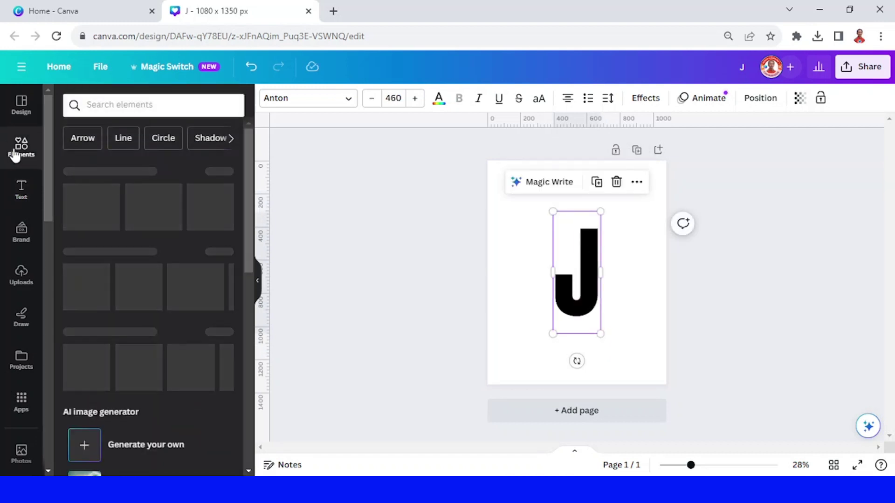
pyautogui.click(94, 293)
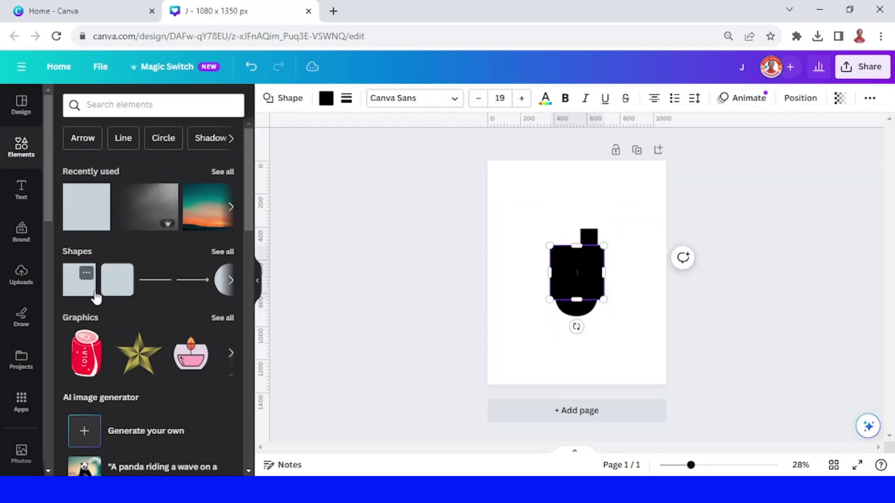
pyautogui.click(325, 99)
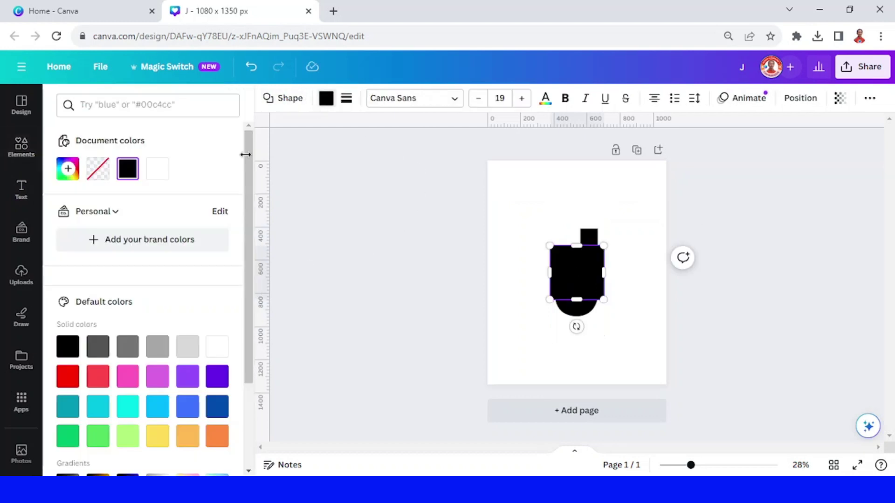
pyautogui.click(158, 437)
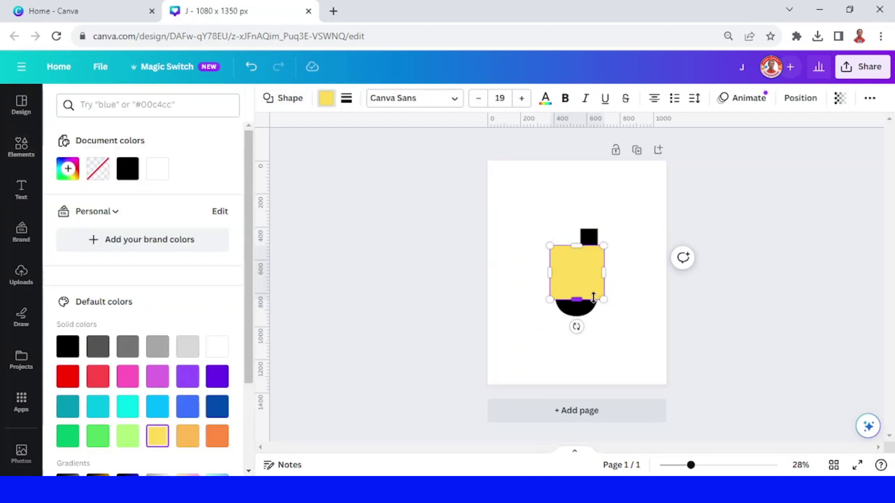
# Stretch the yellow square vertically into a tall rectangle covering the letter J and send it to the back.
pyautogui.moveTo(583, 311); pyautogui.dragTo(579, 323)
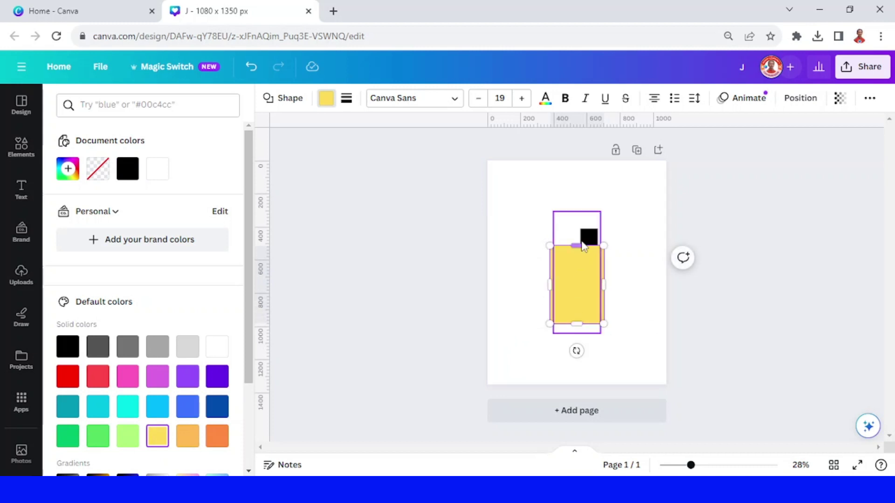
pyautogui.moveTo(581, 242); pyautogui.dragTo(577, 217)
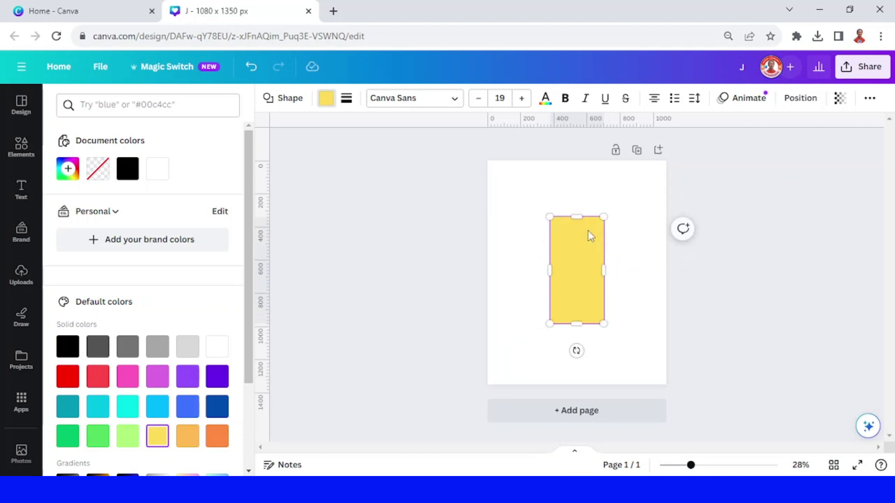
pyautogui.rightClick(590, 236)
pyautogui.moveTo(626, 301)
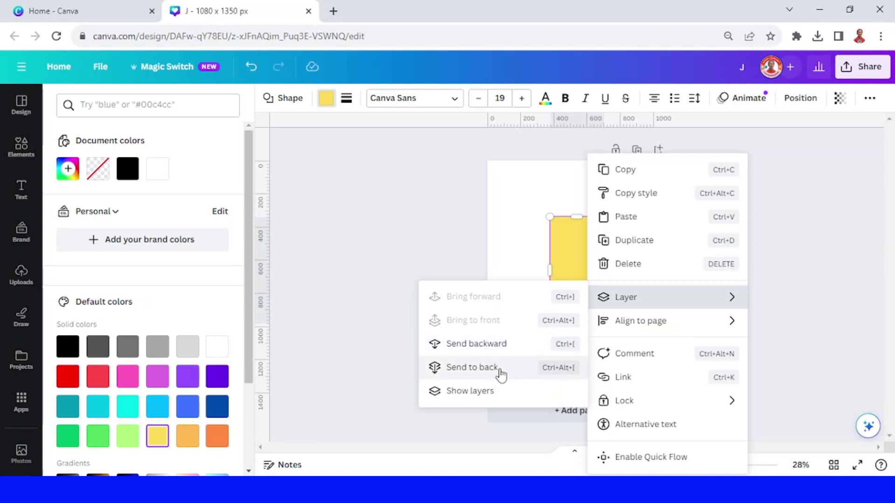
pyautogui.click(501, 375)
# Change the colour of the letter J to white.
pyautogui.click(591, 279)
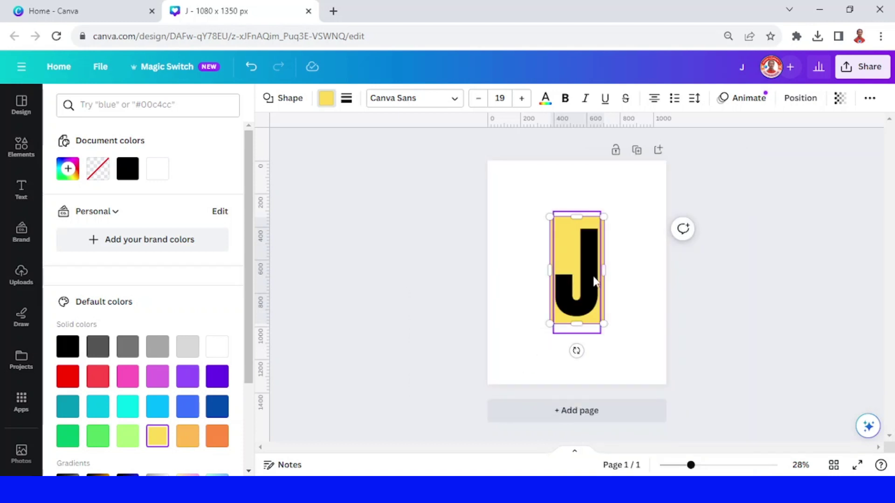
pyautogui.click(440, 103)
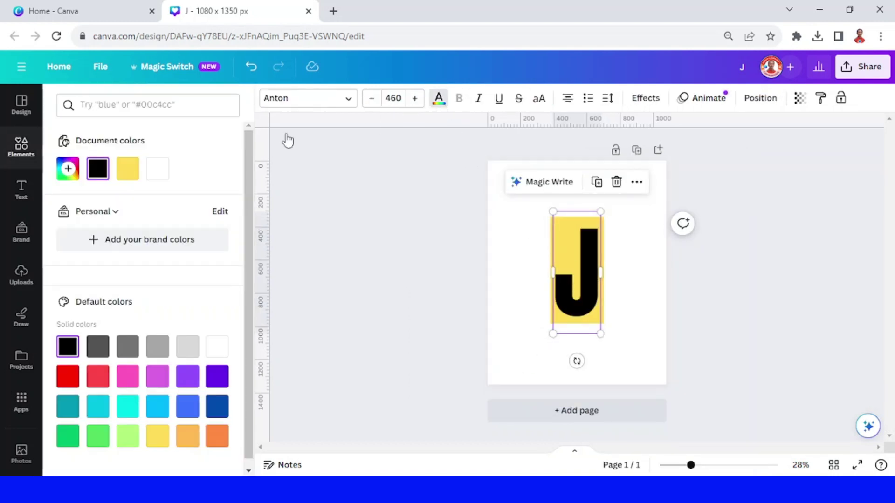
pyautogui.click(158, 169)
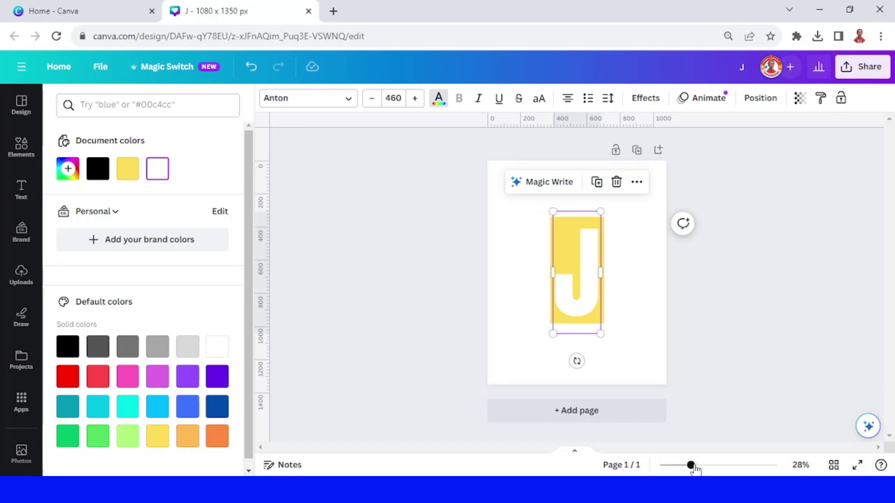
# Lower the yellow rectangle's upper edge so it sits closer to the top of the letter J.
pyautogui.moveTo(691, 465); pyautogui.dragTo(710, 465)
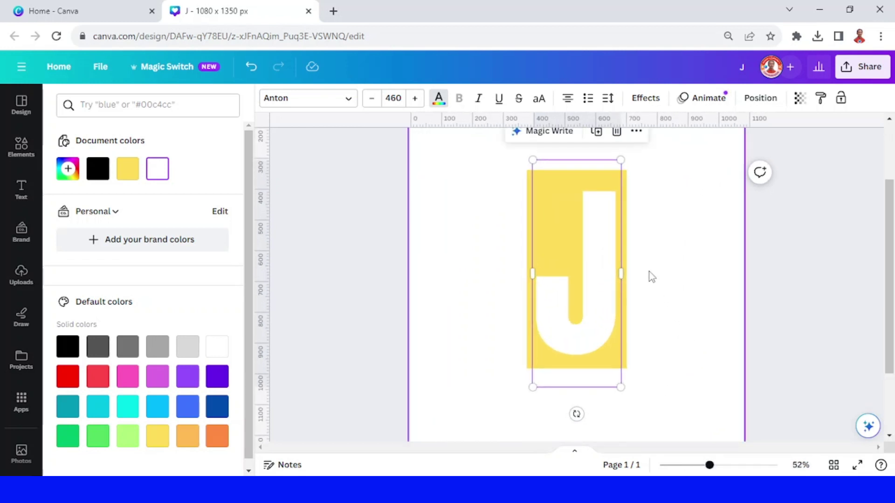
pyautogui.click(650, 272)
pyautogui.click(598, 178)
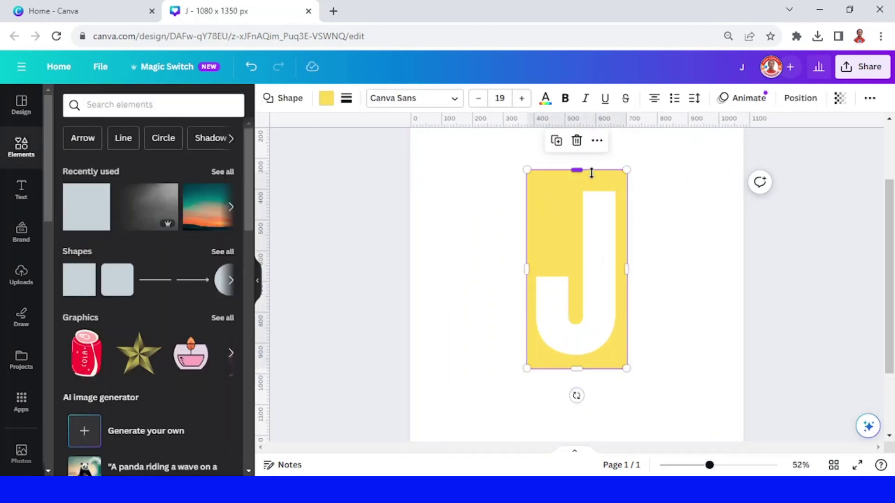
pyautogui.moveTo(592, 173); pyautogui.dragTo(598, 185)
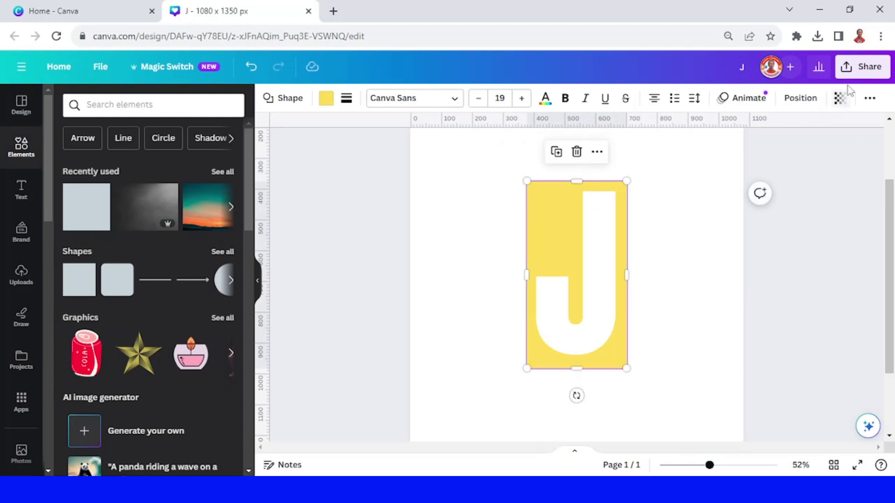
# Download the design as a PNG at 1,080 × 1,350 px.
pyautogui.click(862, 67)
pyautogui.click(711, 365)
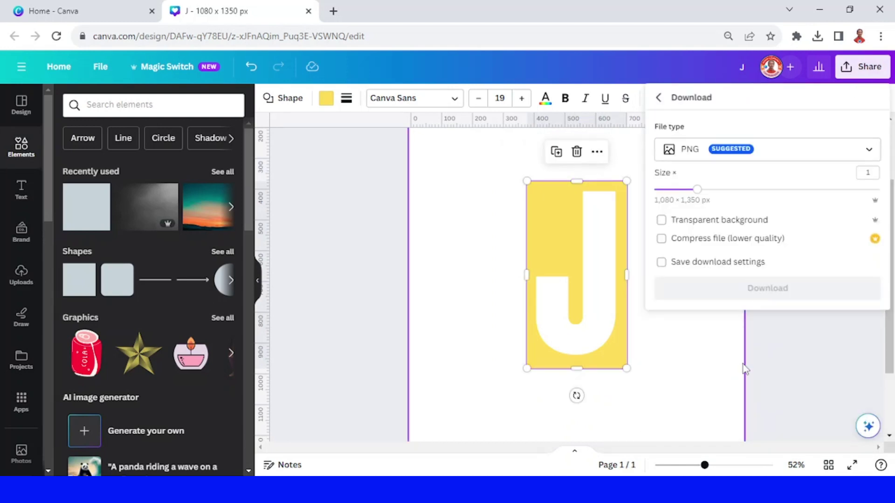
pyautogui.click(802, 288)
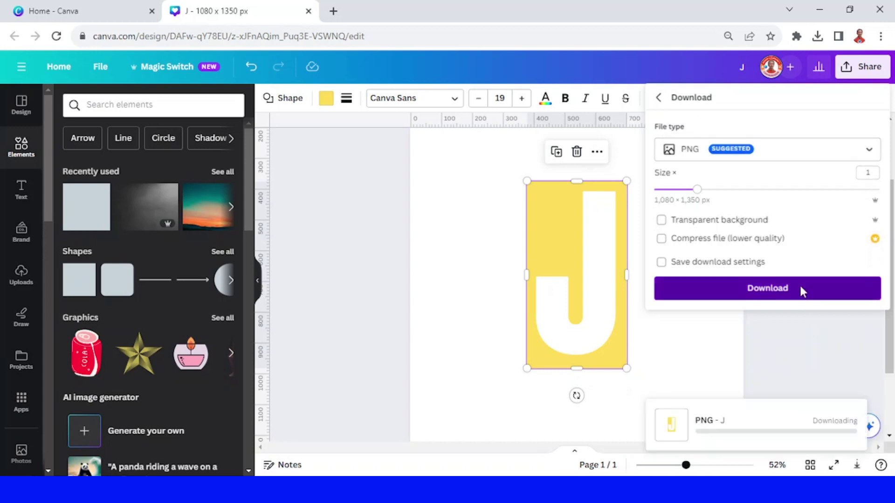
# Add a second page and set its background colour to black.
pyautogui.scroll(-2, 471, 328)
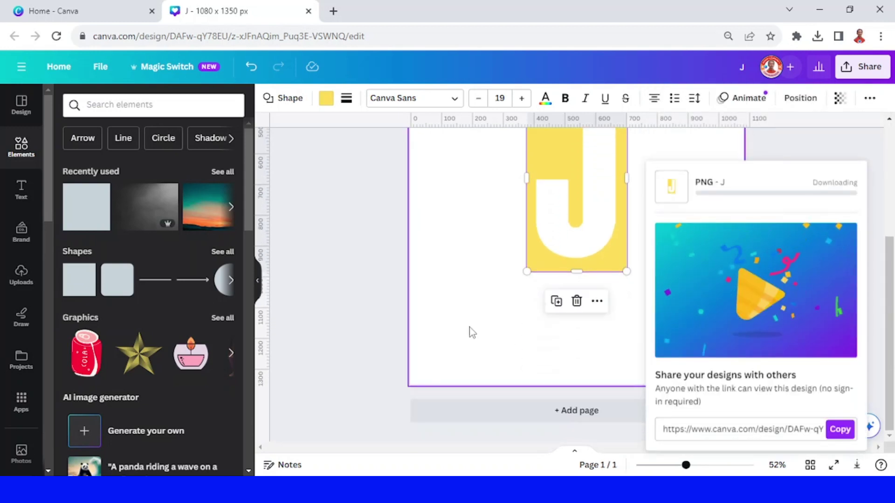
pyautogui.click(486, 411)
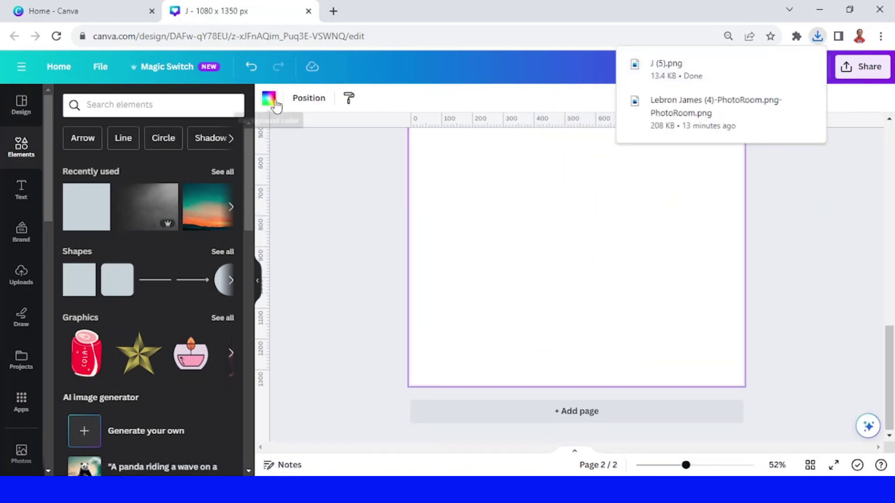
pyautogui.click(275, 104)
pyautogui.click(71, 353)
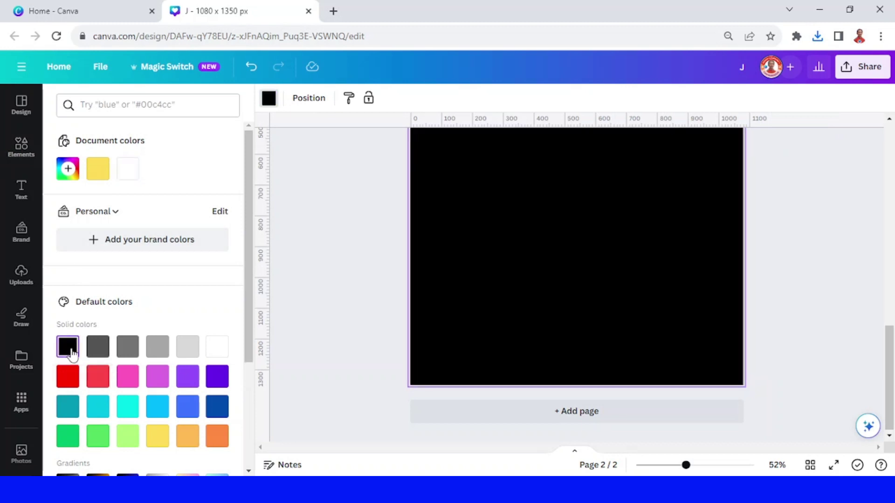
# Place the downloaded J (5).png on page 2 and remove the image's background.
pyautogui.click(818, 36)
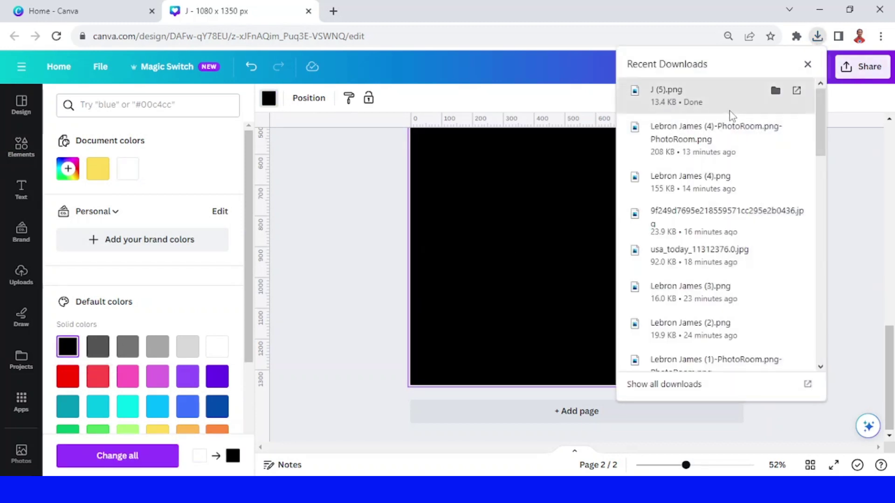
pyautogui.moveTo(729, 89); pyautogui.dragTo(558, 266)
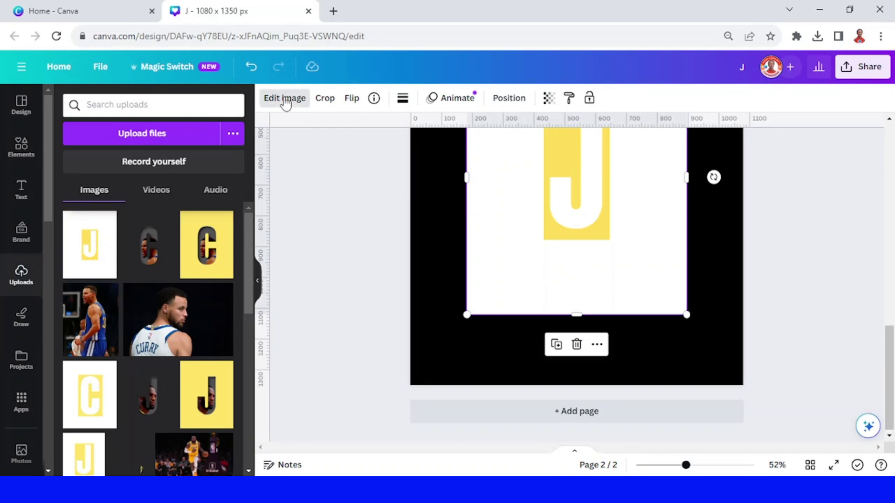
pyautogui.click(286, 99)
pyautogui.click(146, 372)
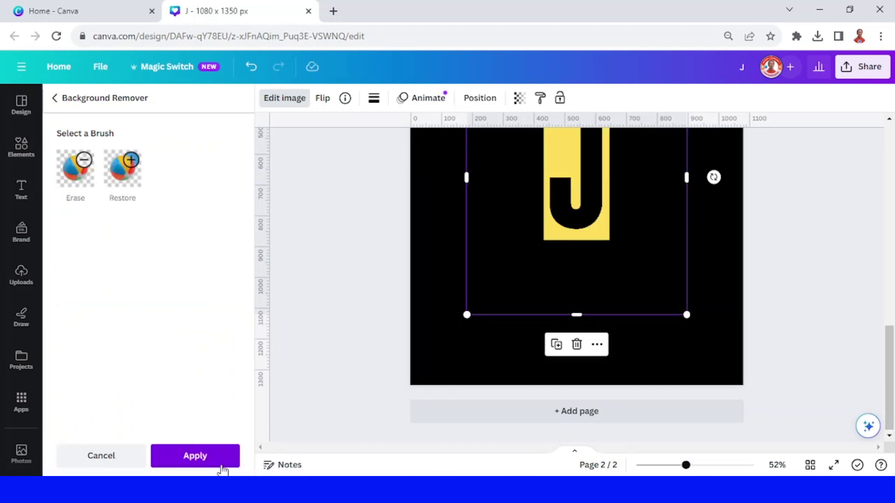
pyautogui.click(194, 455)
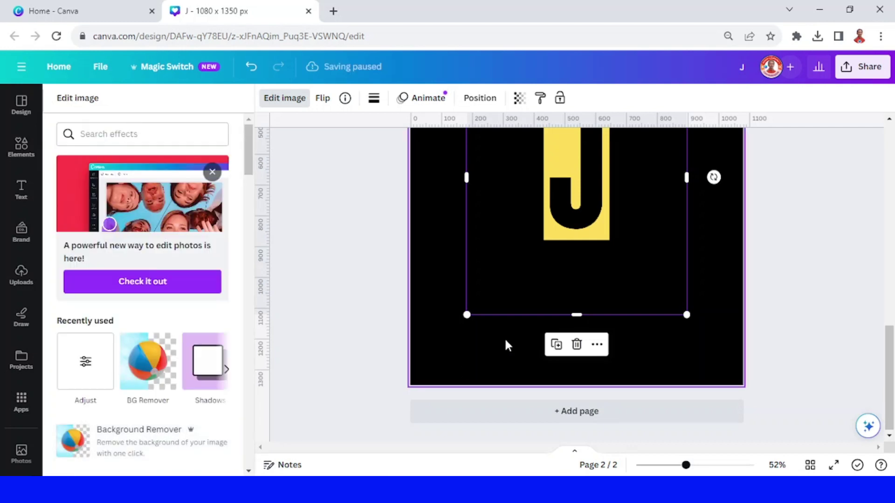
# Set the background colour of page 2 to white.
pyautogui.scroll(3, 513, 335)
pyautogui.scroll(-3, 514, 338)
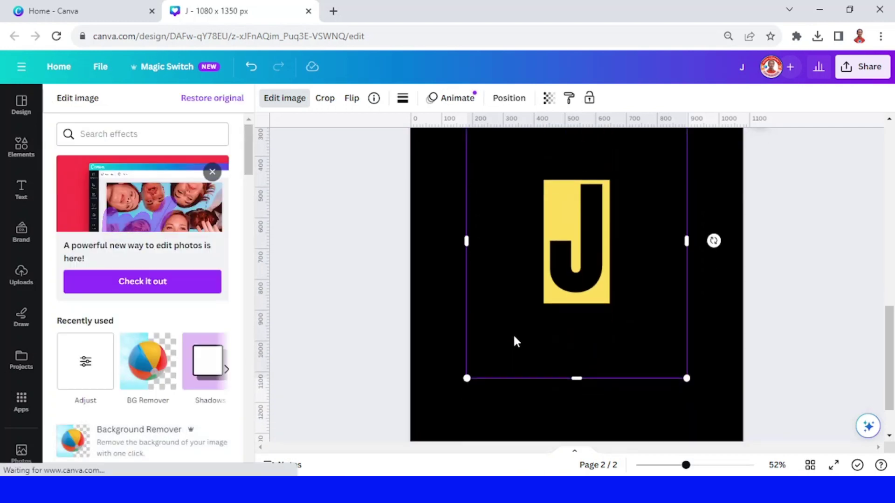
pyautogui.scroll(-3, 480, 353)
pyautogui.click(481, 355)
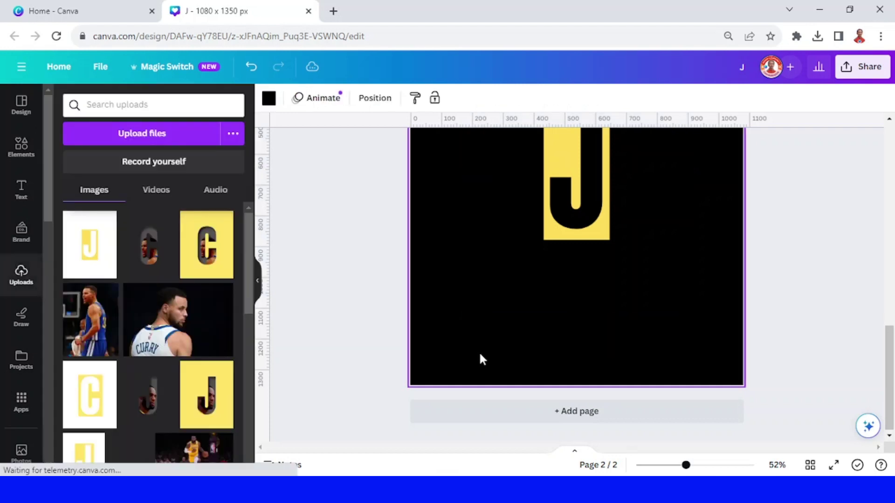
pyautogui.click(269, 99)
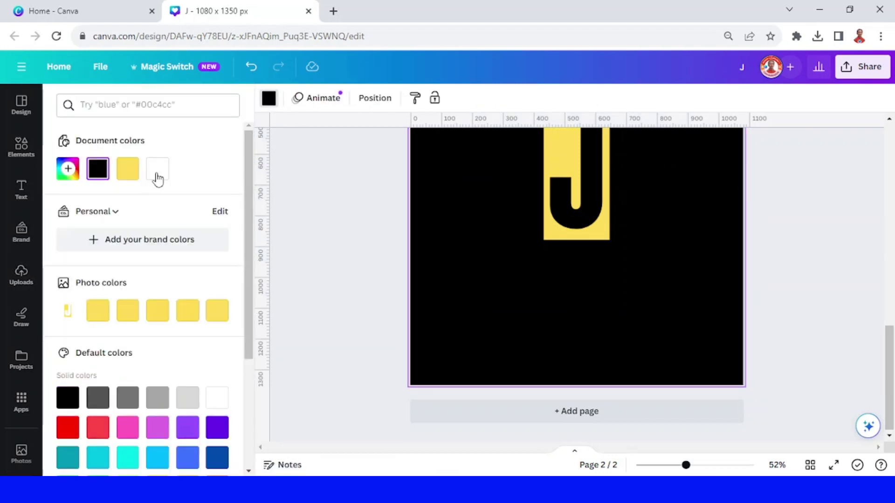
pyautogui.click(157, 169)
# Enlarge the J image on page 2 until it fills the whole page.
pyautogui.click(556, 223)
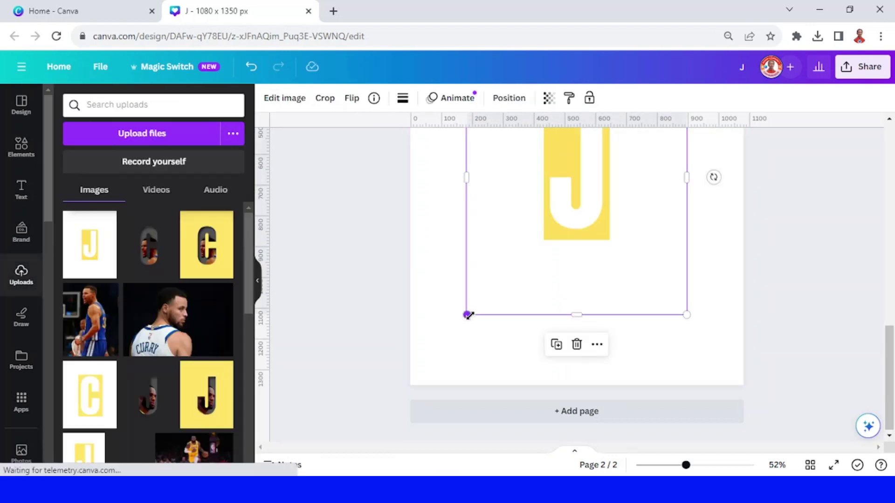
pyautogui.moveTo(465, 315); pyautogui.dragTo(420, 391)
pyautogui.scroll(4, 513, 356)
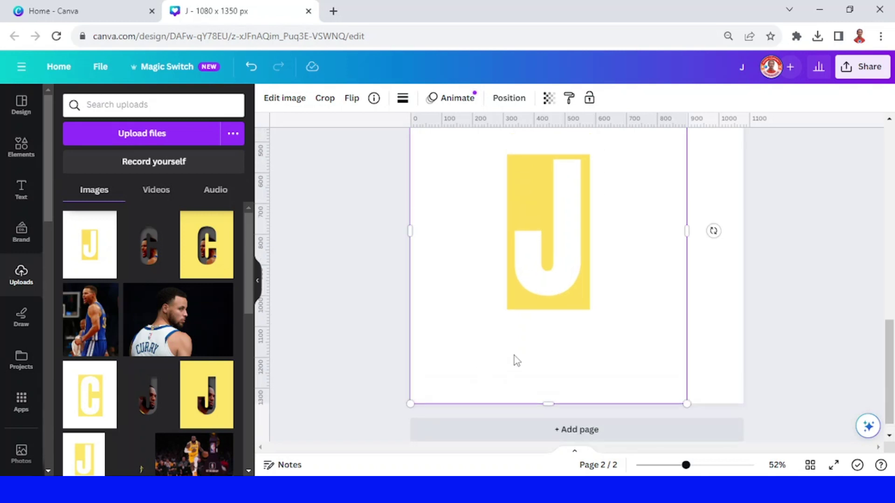
pyautogui.moveTo(694, 240); pyautogui.dragTo(765, 192)
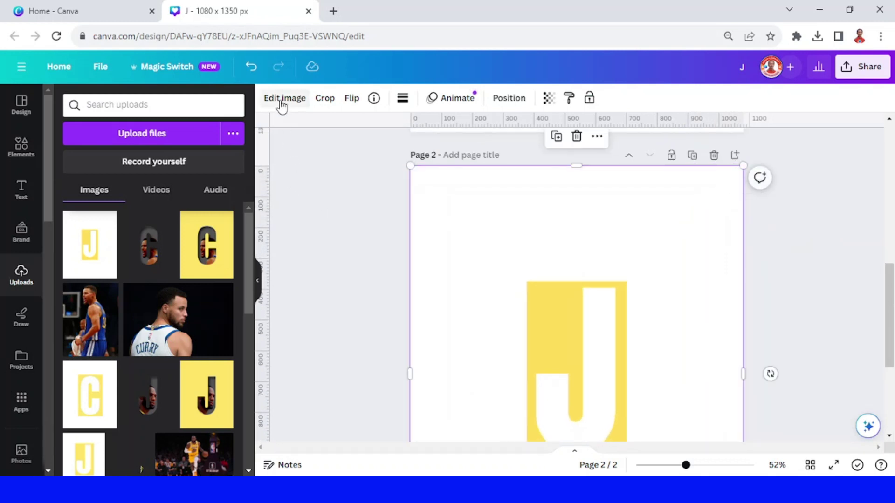
# Crop the empty strip off the upper edge of the J image and give it a Drop shadow.
pyautogui.moveTo(583, 168); pyautogui.dragTo(589, 215)
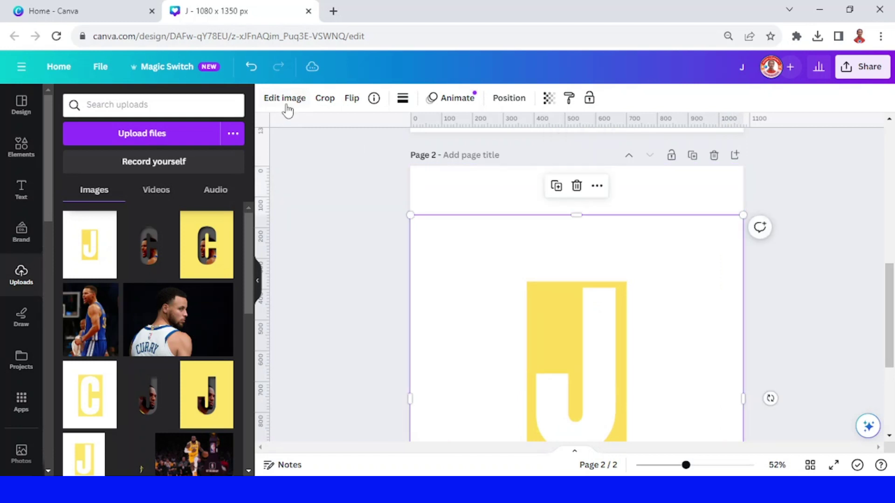
pyautogui.click(285, 99)
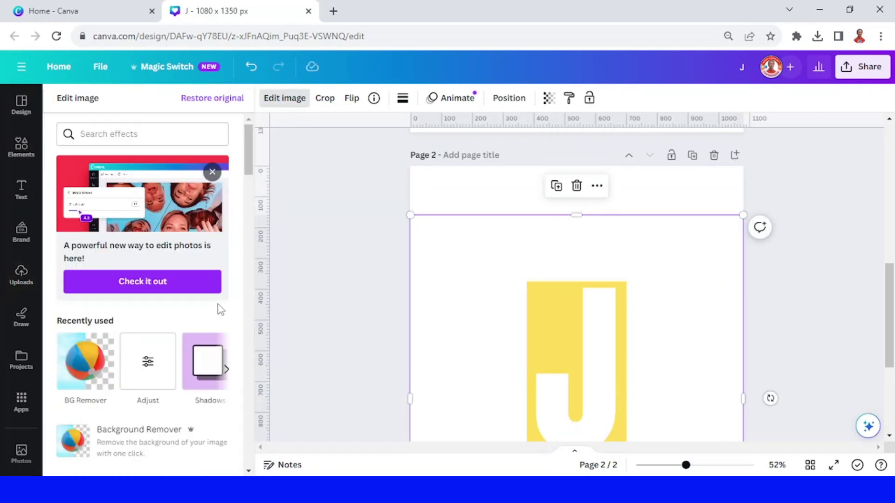
pyautogui.scroll(-3, 221, 310)
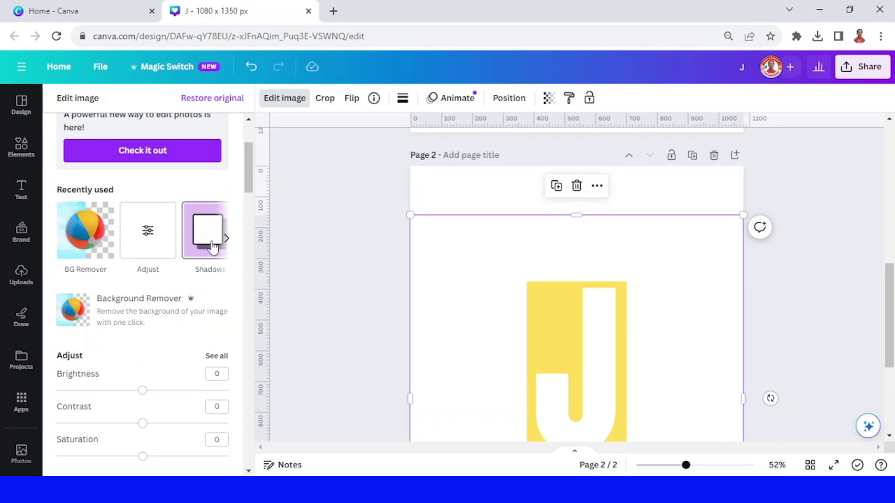
pyautogui.scroll(-10, 193, 267)
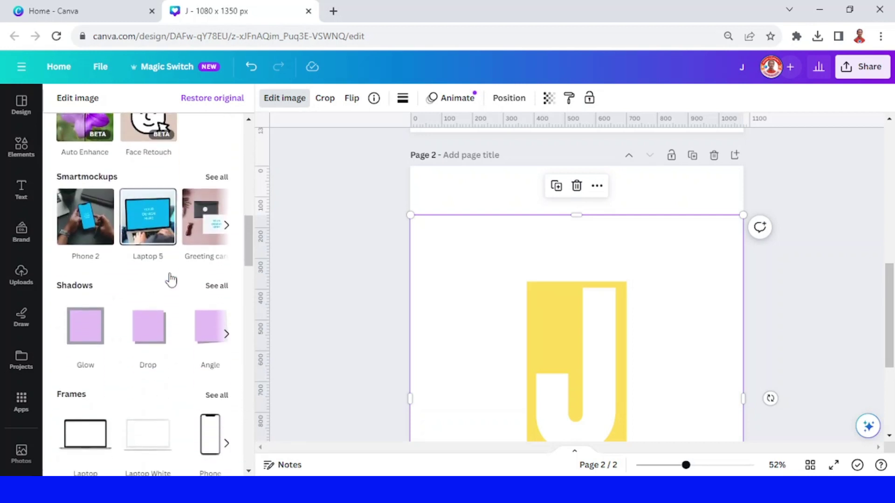
pyautogui.click(150, 339)
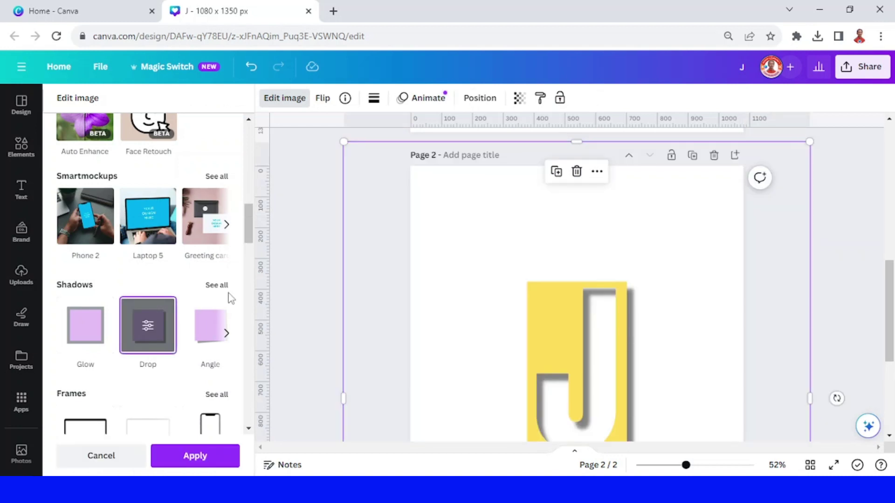
# Set the J image's drop shadow to offset 2, blur 15 and transparency 75, and apply it.
pyautogui.scroll(-2, 195, 285)
pyautogui.click(147, 262)
pyautogui.scroll(-3, 534, 317)
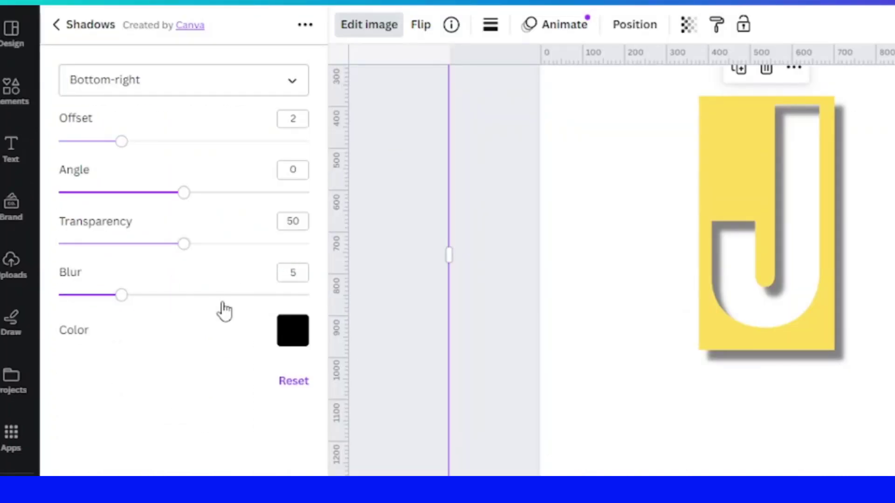
pyautogui.click(222, 296)
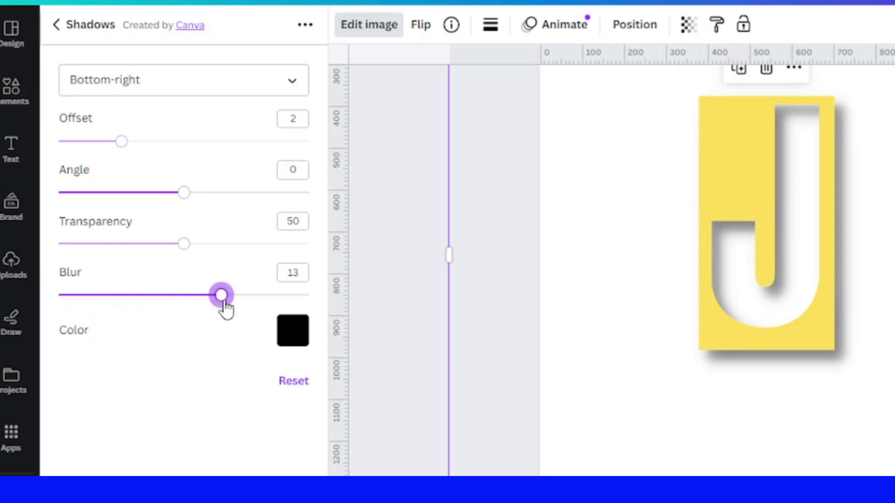
pyautogui.click(149, 143)
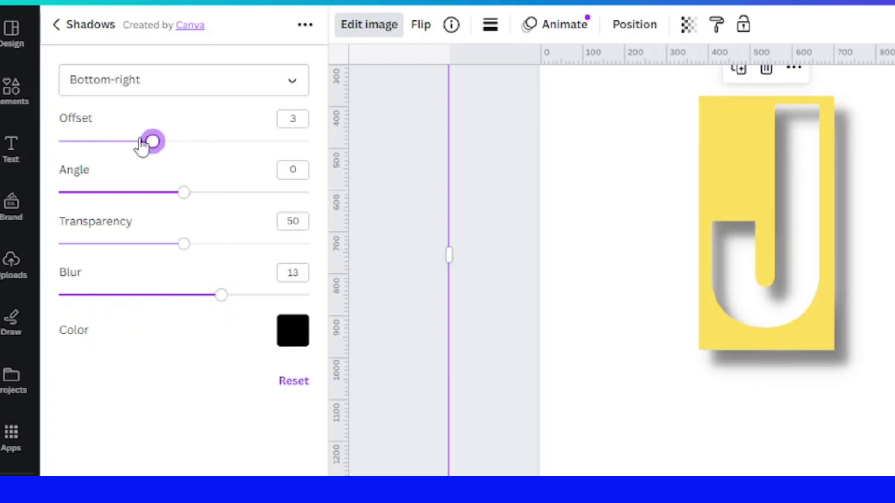
pyautogui.moveTo(142, 145); pyautogui.dragTo(133, 146)
pyautogui.click(246, 295)
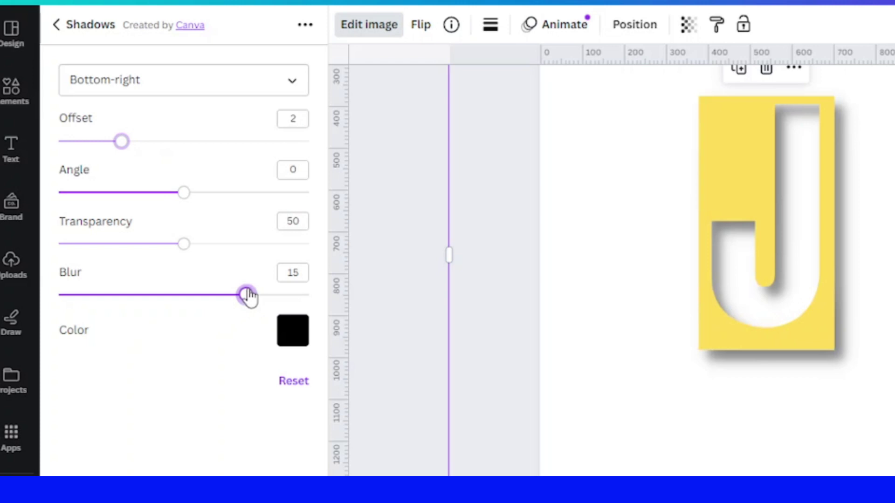
pyautogui.click(226, 244)
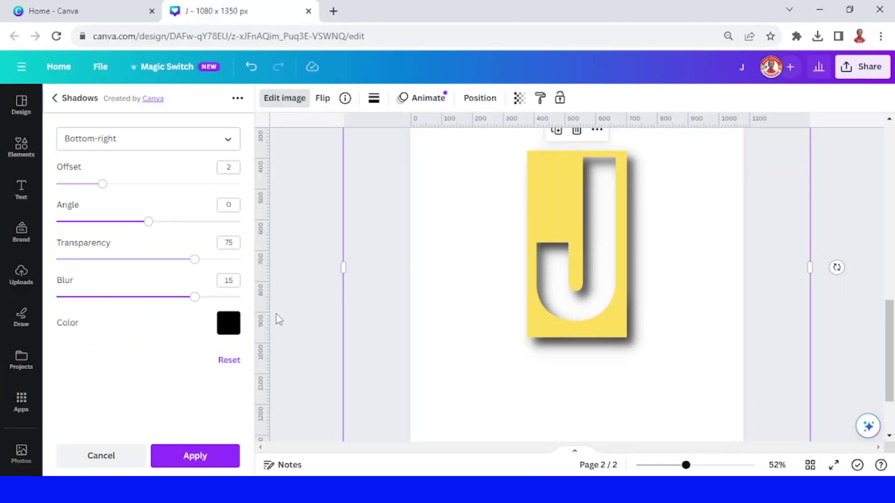
pyautogui.click(203, 456)
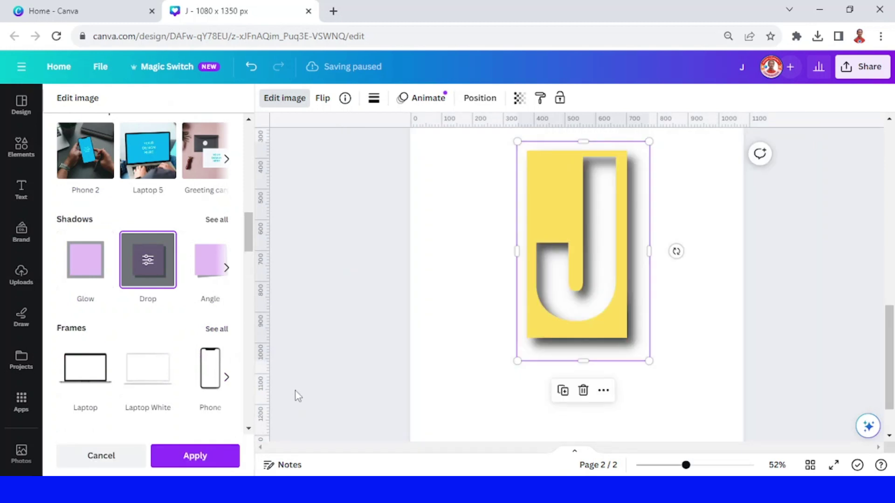
# Add the uploaded close-up photo of the basketball player in the yellow jersey to page 2 and remove its background.
pyautogui.click(21, 275)
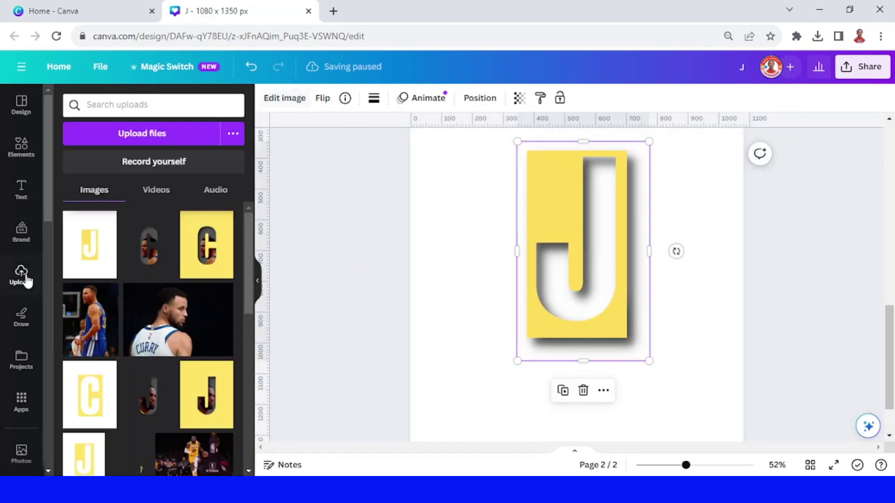
pyautogui.scroll(-2, 159, 348)
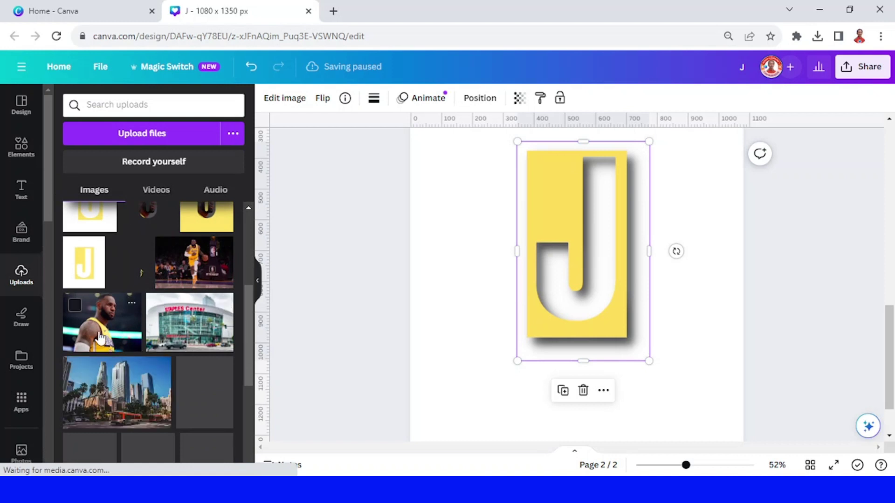
pyautogui.click(102, 332)
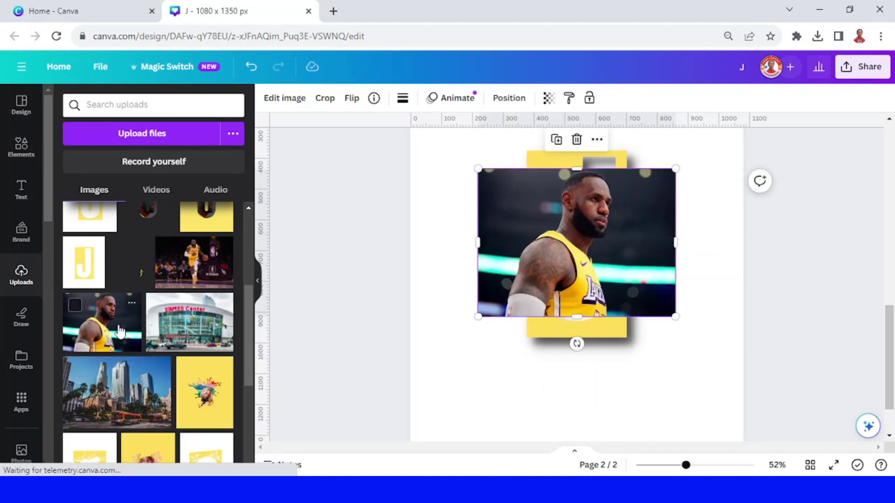
pyautogui.click(27, 156)
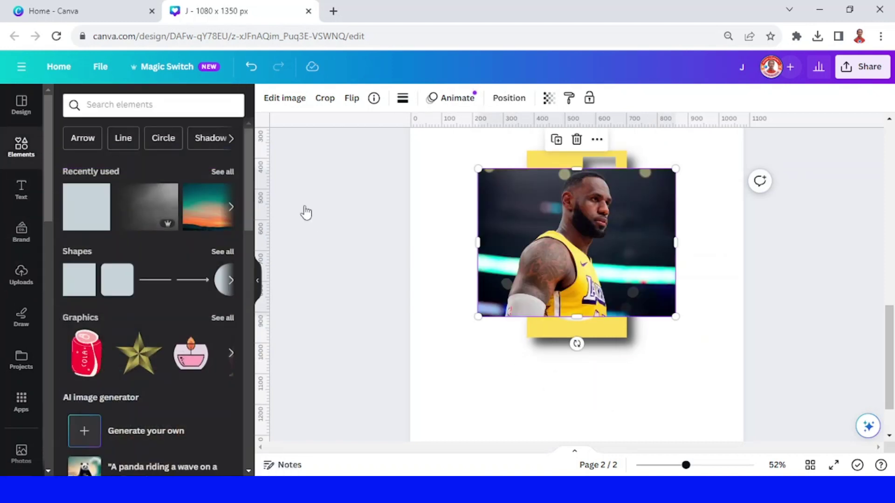
pyautogui.click(278, 99)
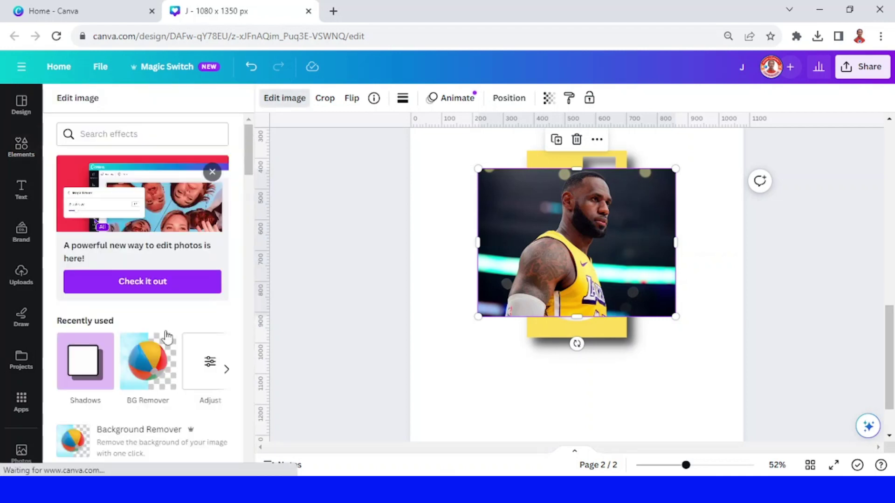
pyautogui.click(147, 362)
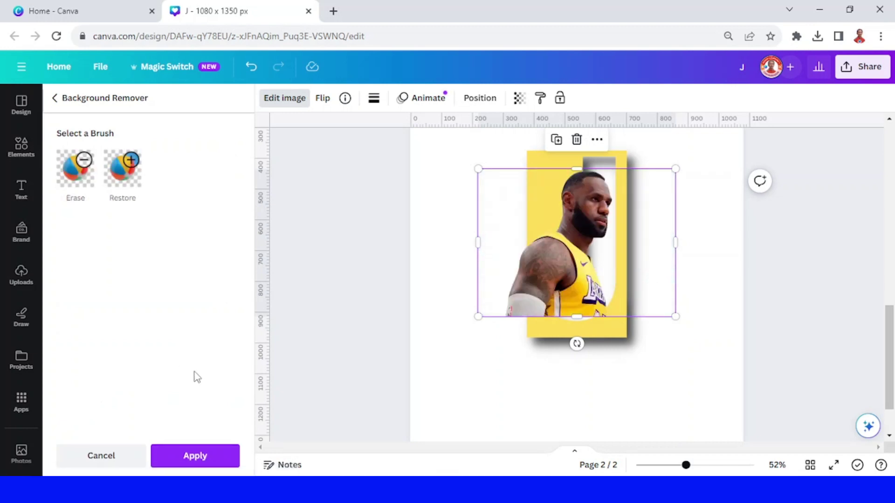
pyautogui.click(195, 457)
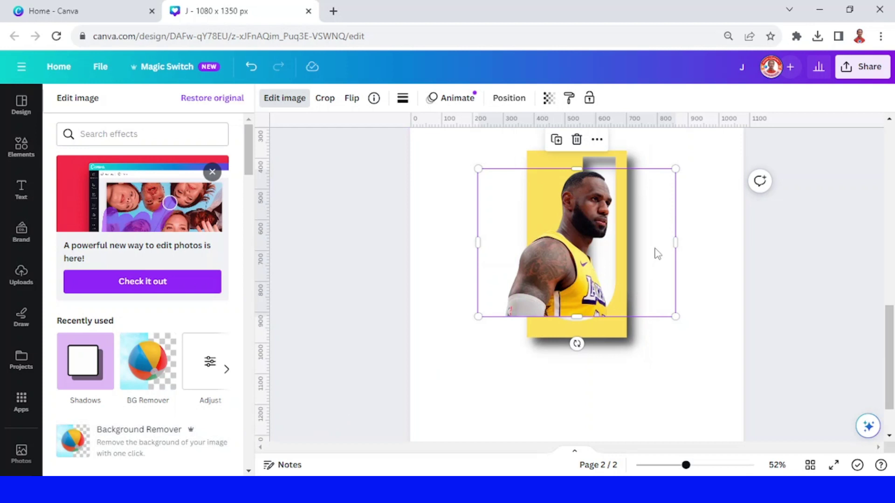
# Enlarge the player cutout, move its head over the lower part of the J, and crop its lower edge to chest level.
pyautogui.moveTo(675, 168); pyautogui.dragTo(769, 135)
pyautogui.moveTo(658, 198); pyautogui.dragTo(596, 256)
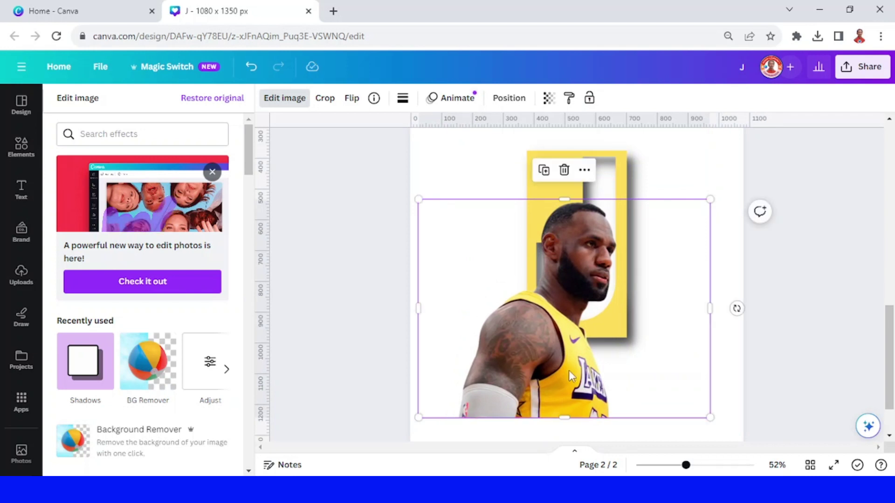
pyautogui.moveTo(578, 419); pyautogui.dragTo(589, 354)
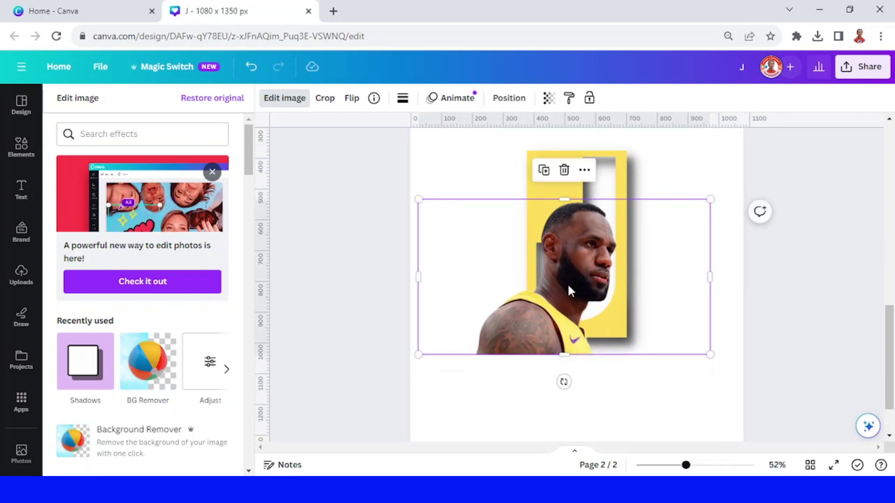
# Send the player cutout to the back and enlarge it slightly so the face shows through the J opening.
pyautogui.rightClick(569, 281)
pyautogui.moveTo(620, 278)
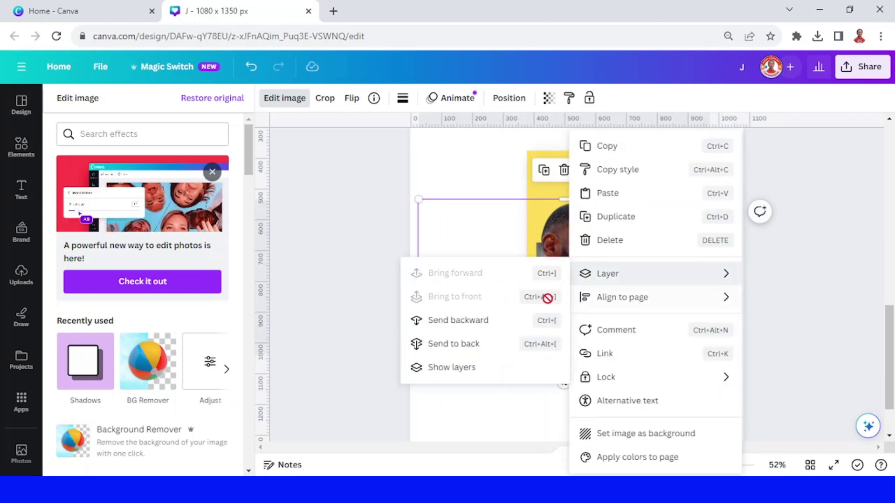
pyautogui.click(469, 342)
pyautogui.moveTo(680, 294); pyautogui.dragTo(672, 289)
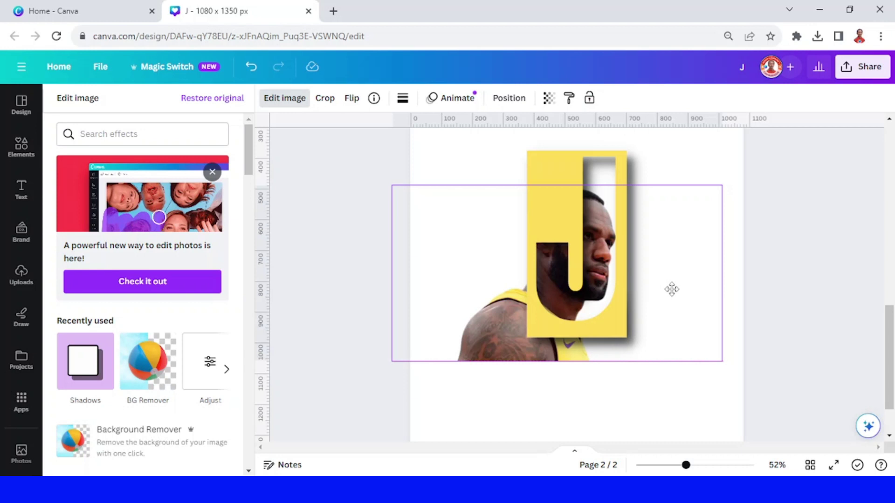
pyautogui.moveTo(672, 289); pyautogui.dragTo(672, 289)
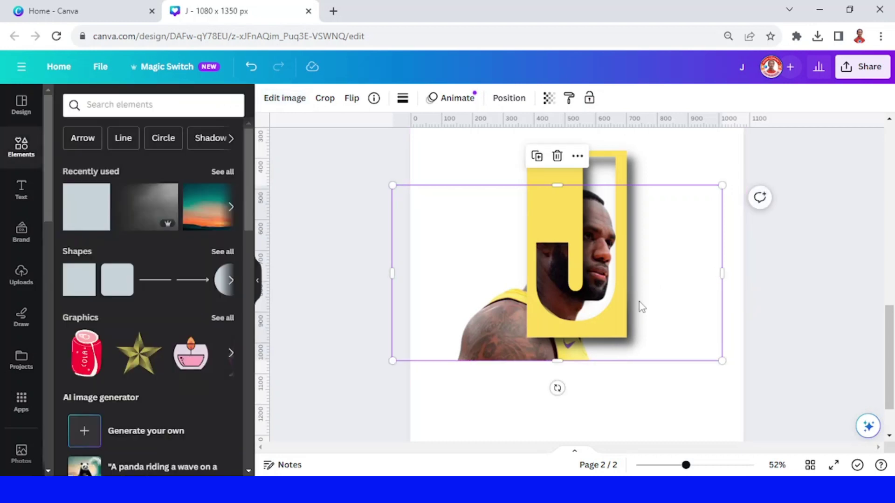
# Crop the player cutout's left side to line up with the yellow rectangle's left edge.
pyautogui.moveTo(391, 278); pyautogui.dragTo(528, 275)
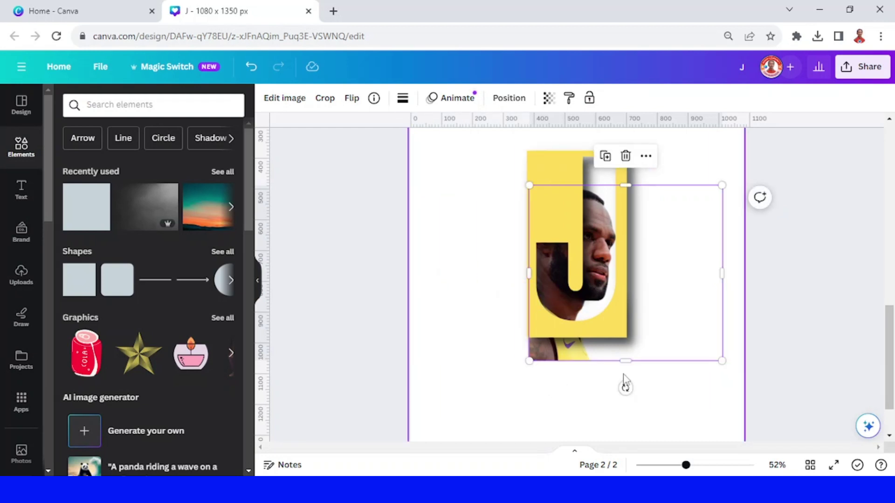
pyautogui.keyDown('shift'); pyautogui.click(624, 357); pyautogui.keyUp('shift')
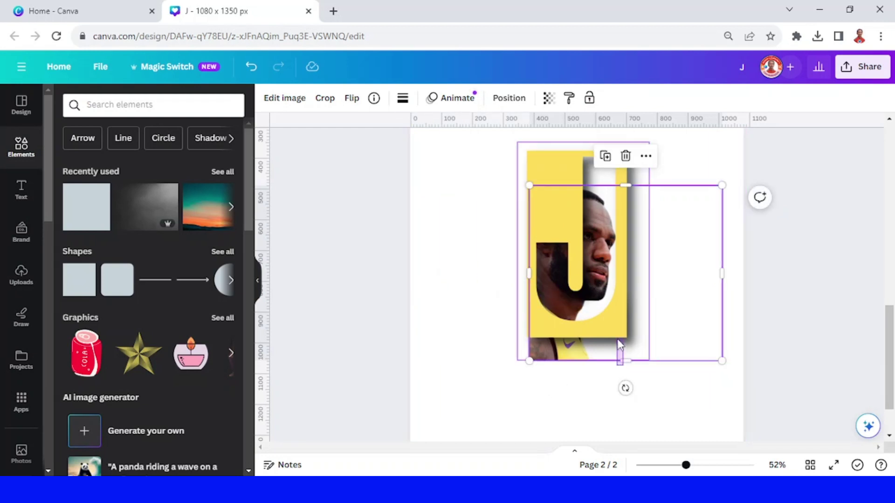
pyautogui.click(699, 384)
# Crop all four sides of the J image to the yellow rectangle, cutting off the outer shadow.
pyautogui.click(639, 355)
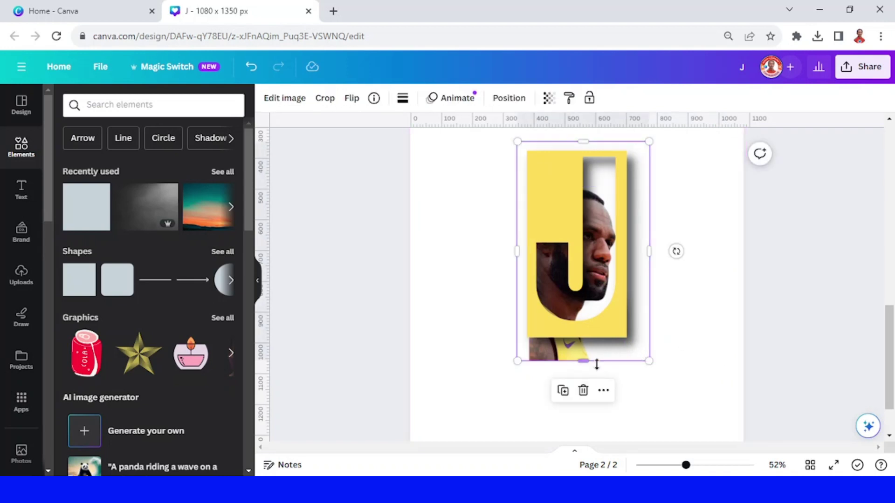
pyautogui.moveTo(595, 360); pyautogui.dragTo(595, 343)
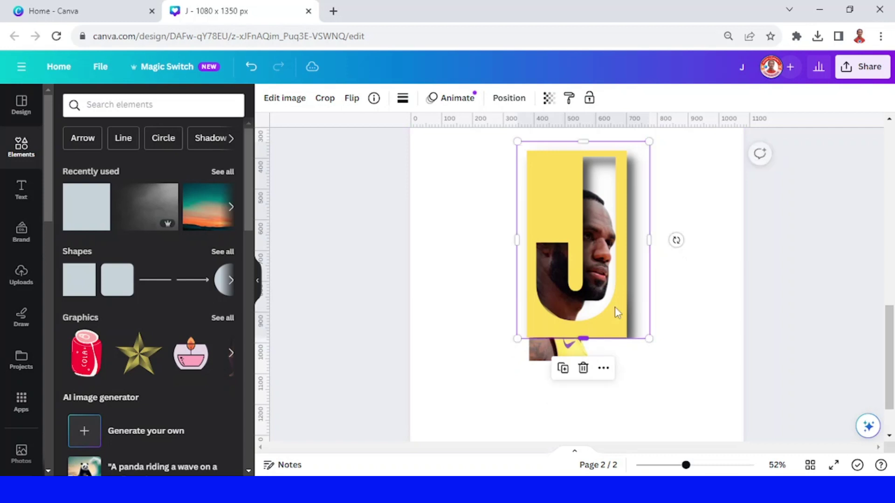
pyautogui.moveTo(648, 249); pyautogui.dragTo(625, 242)
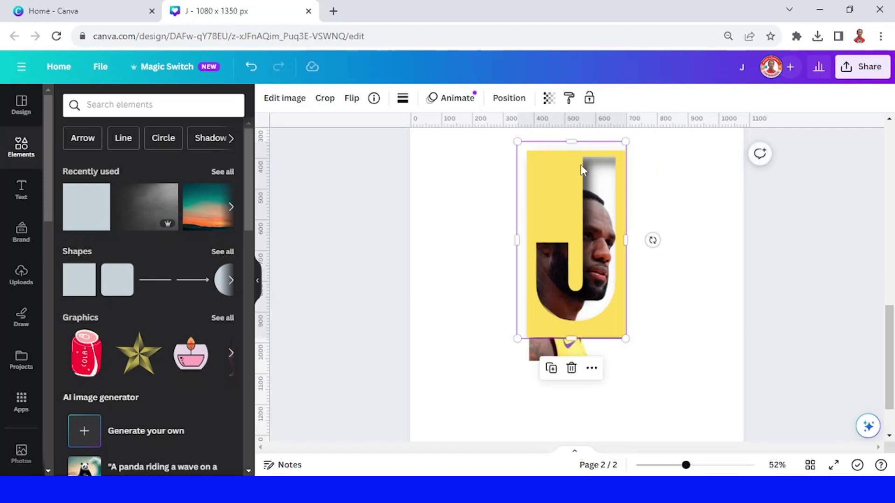
pyautogui.moveTo(583, 145); pyautogui.dragTo(583, 154)
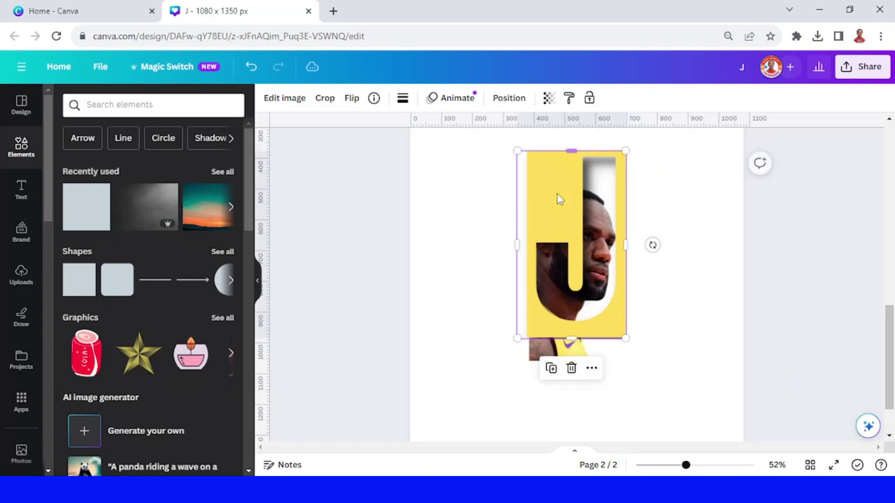
pyautogui.moveTo(518, 245); pyautogui.dragTo(529, 246)
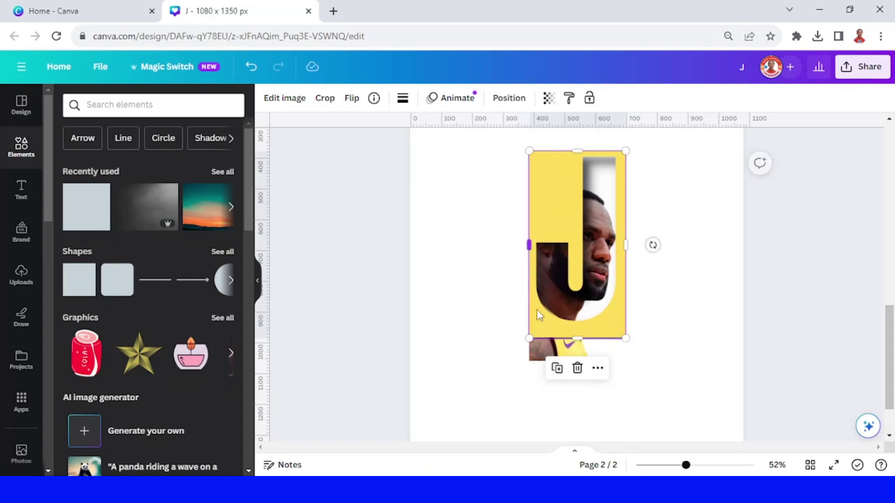
# Crop the player cutout's lower and right sides so nothing extends beyond the yellow rectangle.
pyautogui.click(550, 357)
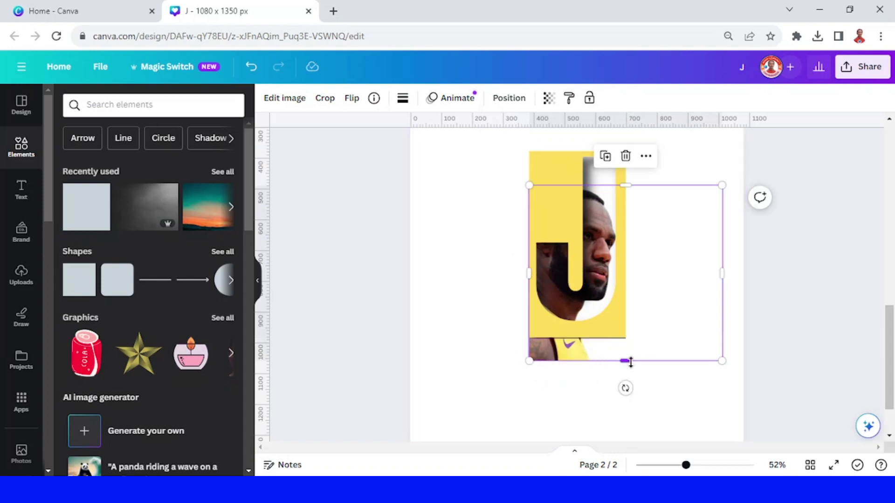
pyautogui.moveTo(625, 361); pyautogui.dragTo(625, 331)
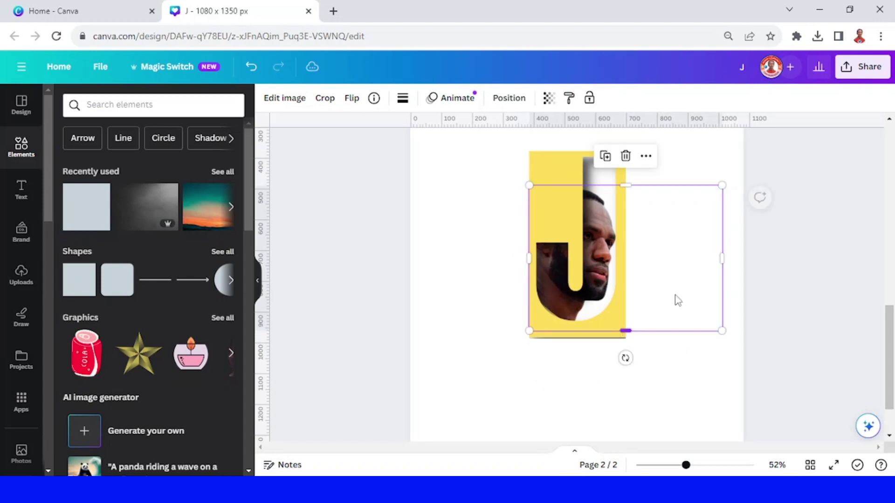
pyautogui.moveTo(725, 255); pyautogui.dragTo(620, 254)
# Crop the remaining thin shadow line off the lower edge of the J image.
pyautogui.click(713, 465)
pyautogui.scroll(-3, 697, 414)
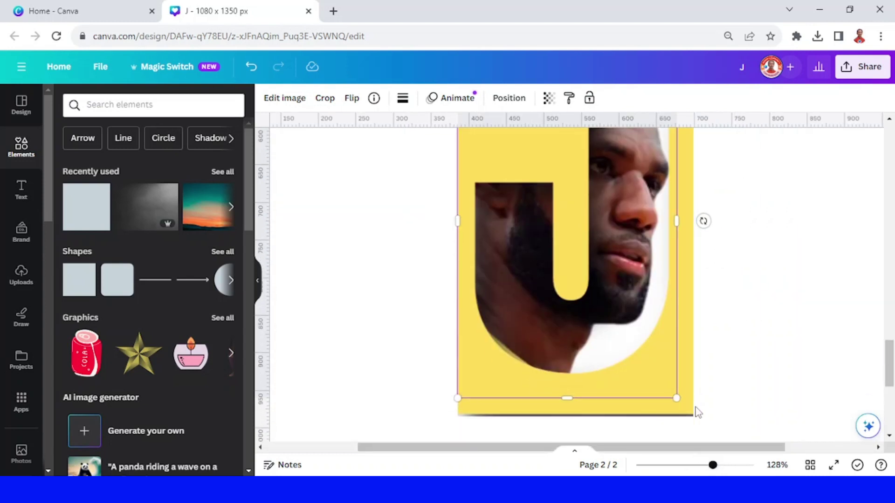
pyautogui.click(641, 311)
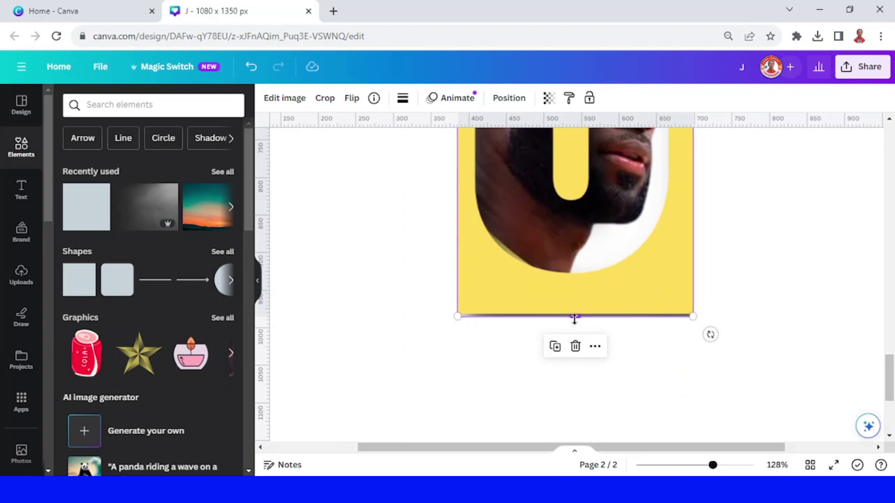
pyautogui.moveTo(574, 319); pyautogui.dragTo(574, 308)
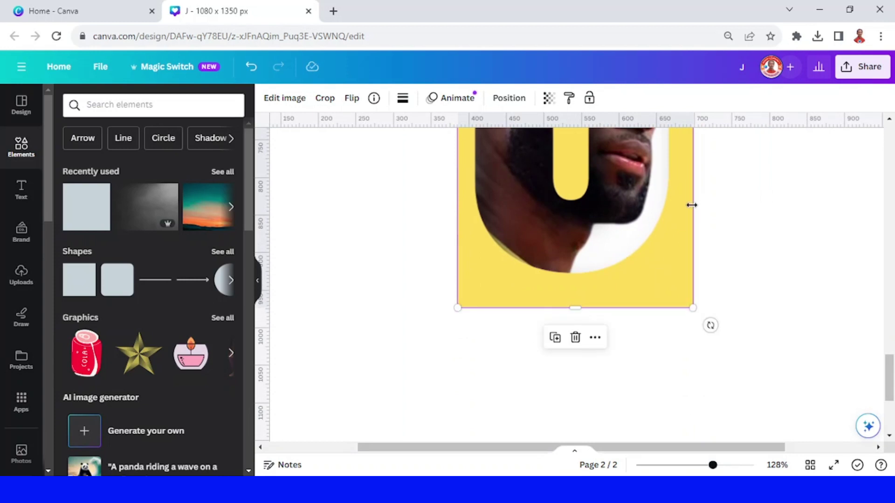
# Crop the J image's right side slightly inward, and fill the page background with the yellow document color.
pyautogui.moveTo(692, 205); pyautogui.dragTo(688, 206)
pyautogui.click(795, 254)
pyautogui.scroll(8, 795, 254)
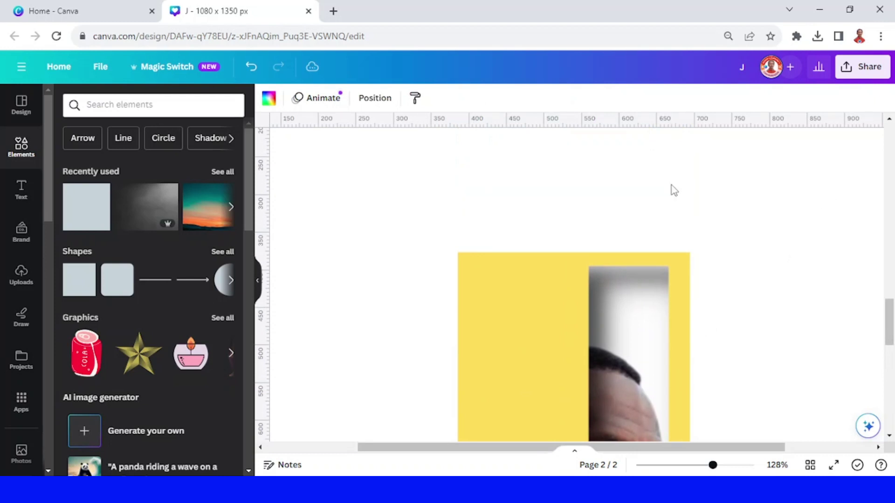
pyautogui.click(266, 104)
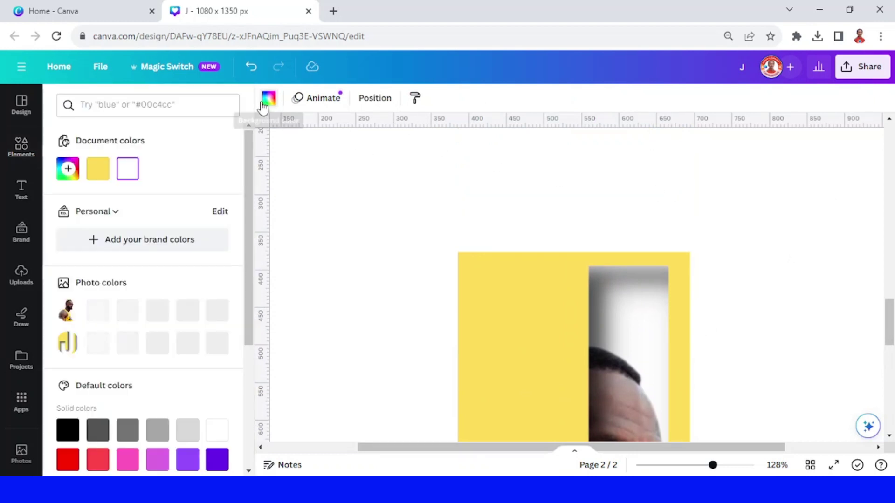
pyautogui.click(99, 170)
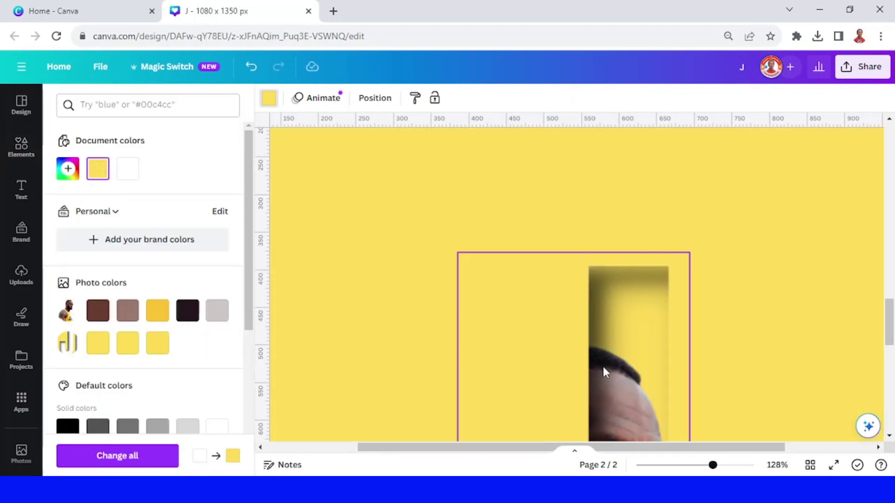
# Add a square shape to the page and fill it with dark gray.
pyautogui.click(689, 466)
pyautogui.scroll(-5, 235, 271)
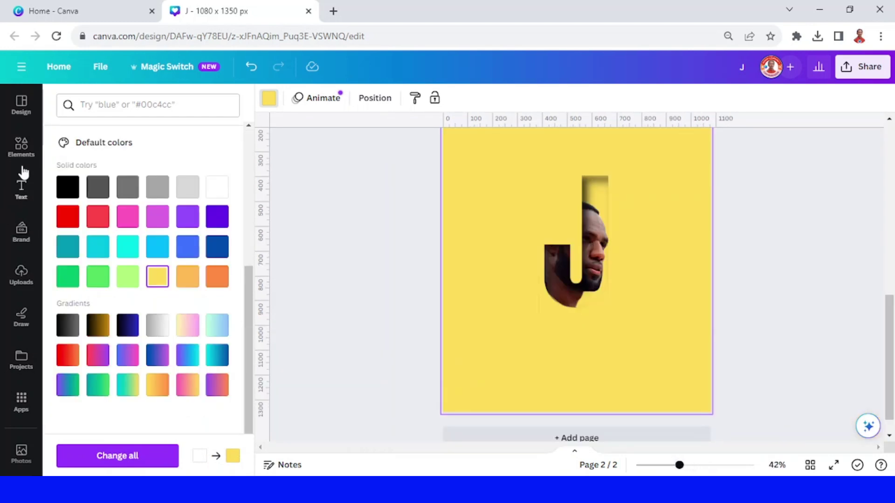
pyautogui.click(22, 148)
pyautogui.click(79, 223)
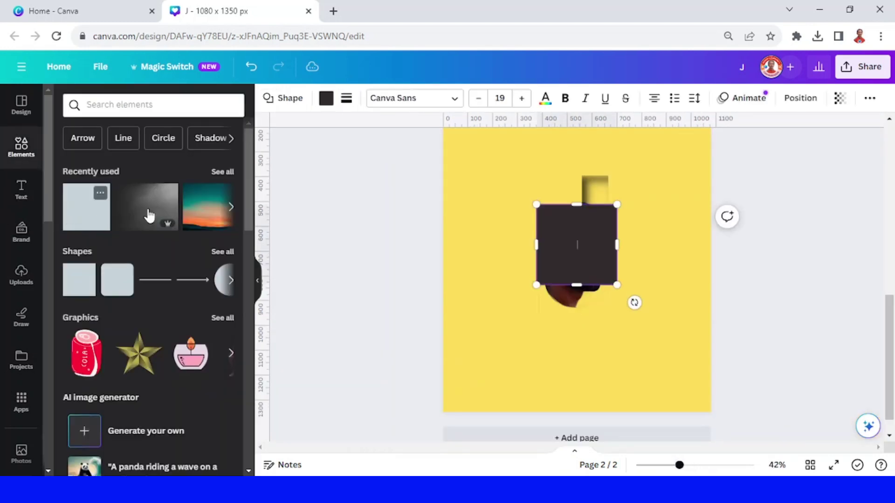
pyautogui.click(327, 100)
pyautogui.scroll(-2, 146, 327)
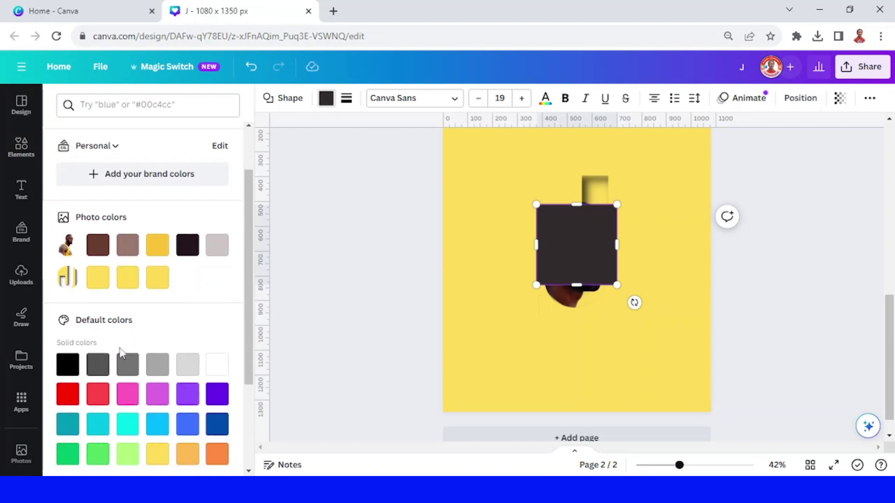
pyautogui.click(96, 370)
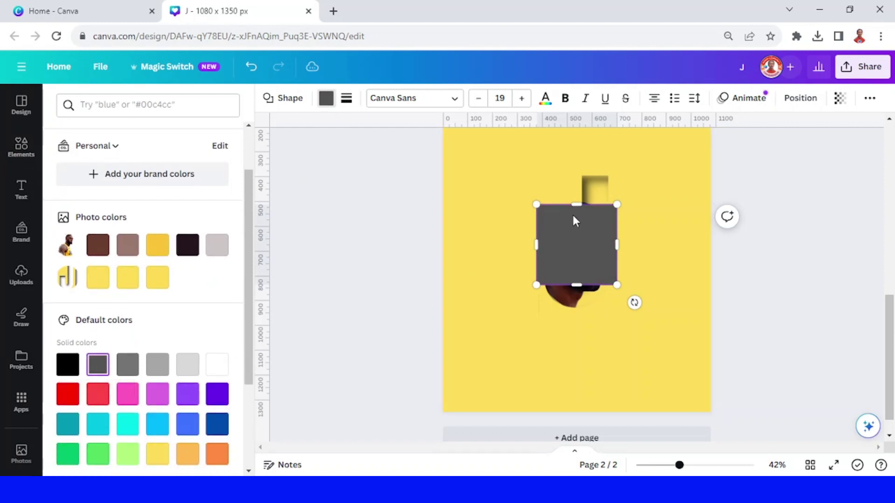
# Stretch the gray square to the height of the J image and send it behind the player cutout.
pyautogui.moveTo(586, 207); pyautogui.dragTo(587, 171)
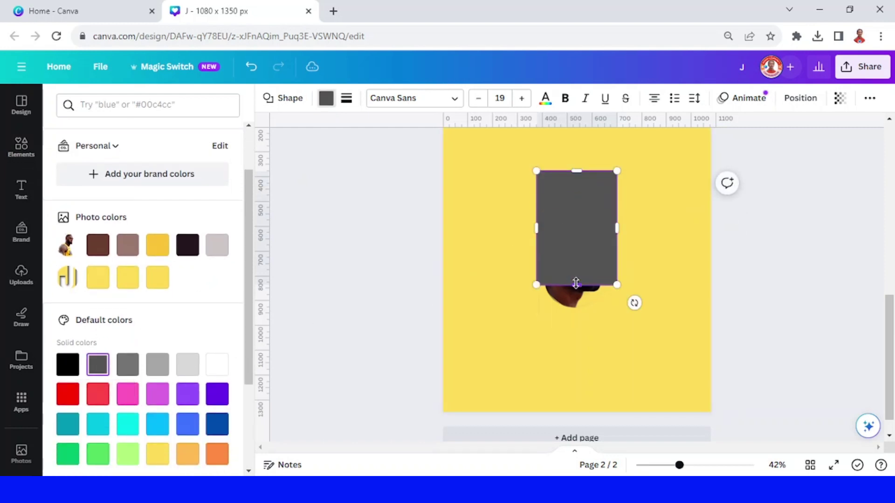
pyautogui.moveTo(574, 284); pyautogui.dragTo(578, 315)
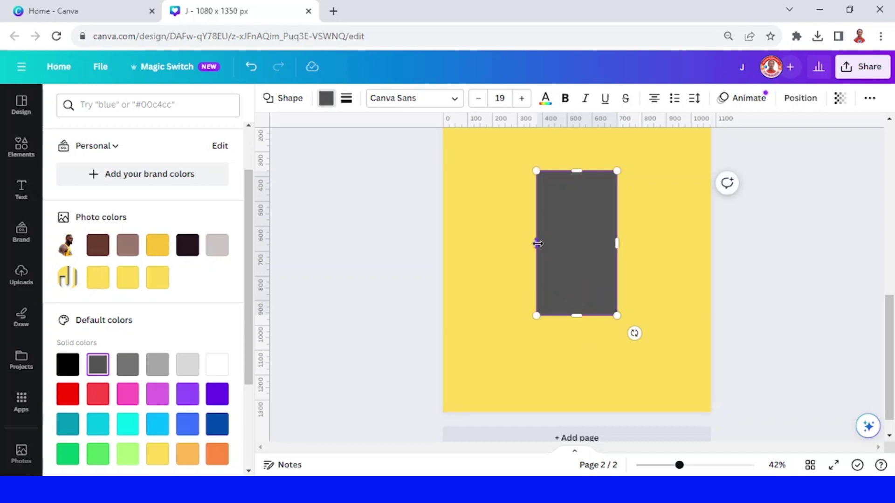
pyautogui.moveTo(538, 243); pyautogui.dragTo(539, 244)
pyautogui.rightClick(578, 234)
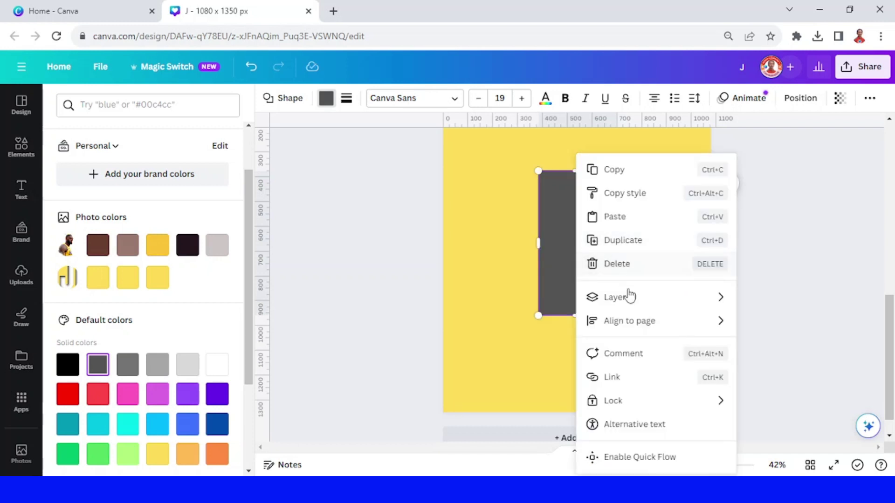
pyautogui.moveTo(630, 295)
pyautogui.click(494, 371)
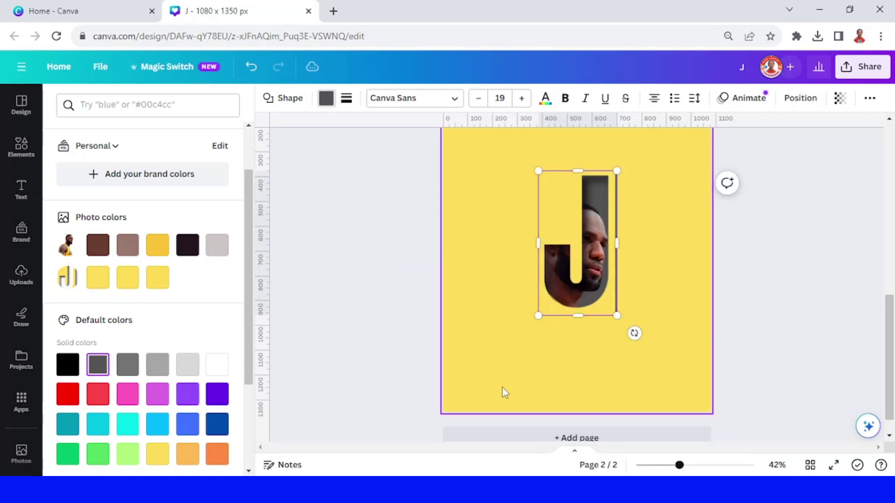
# Pull in the gray rectangle's right side so it no longer sticks out past the J image.
pyautogui.click(707, 466)
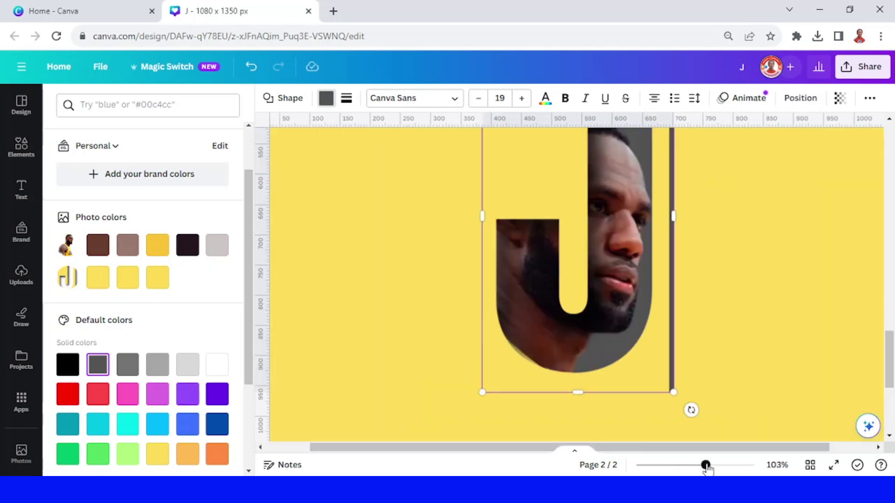
pyautogui.moveTo(677, 220); pyautogui.dragTo(665, 216)
pyautogui.click(772, 335)
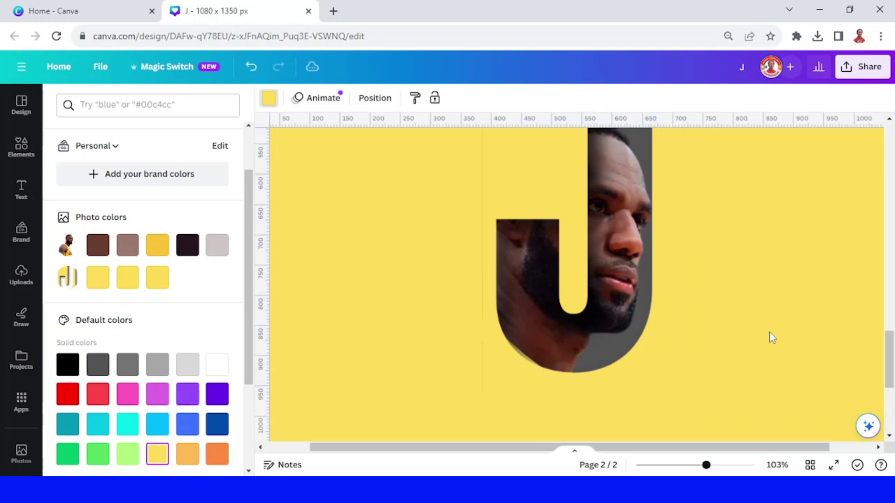
# Select the gray rectangle's layer and pull its upper and left sides slightly inside the J image's edges.
pyautogui.scroll(3, 772, 334)
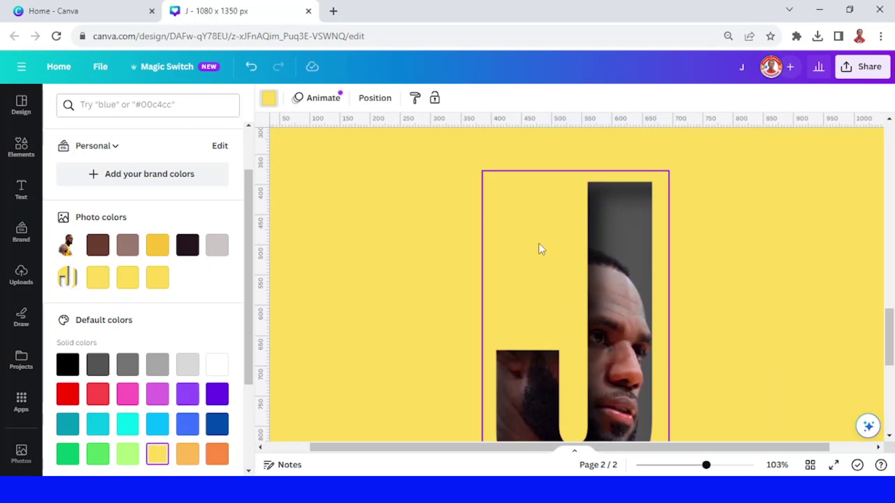
pyautogui.click(667, 236)
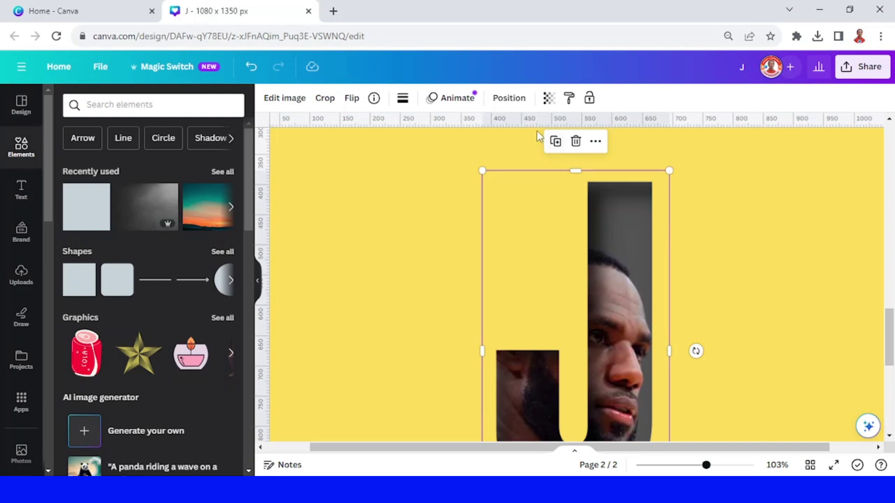
pyautogui.click(521, 102)
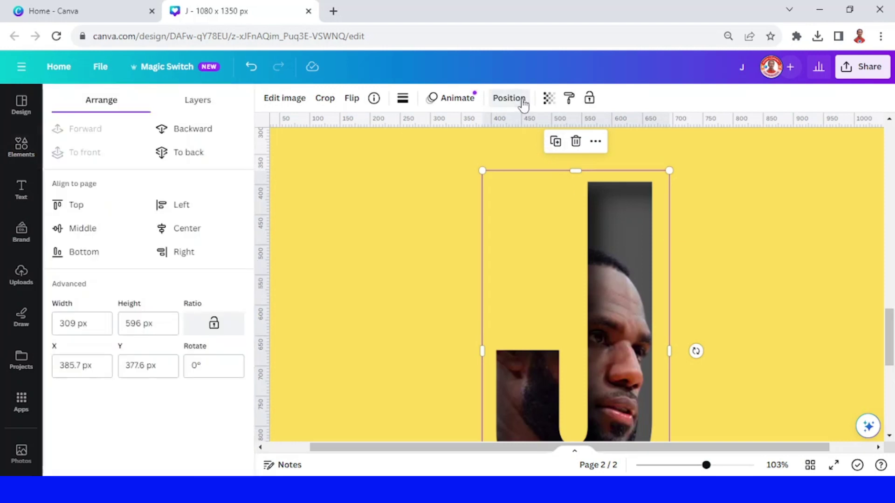
pyautogui.click(193, 109)
pyautogui.click(163, 251)
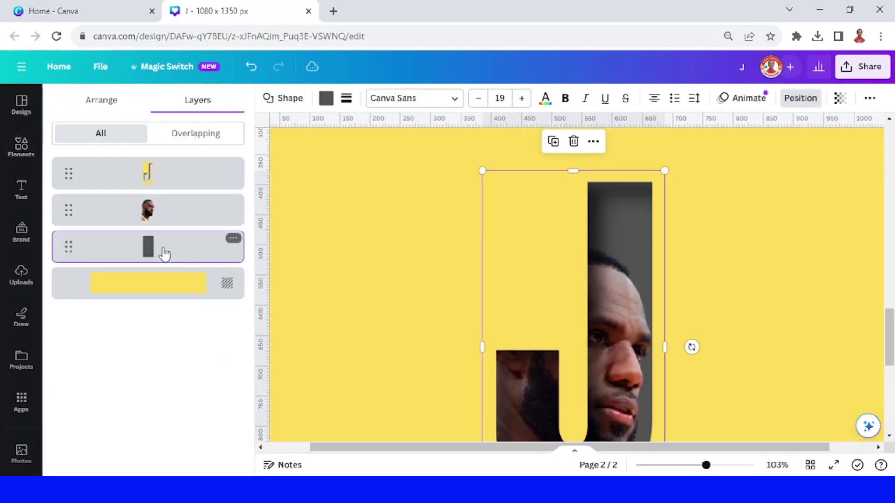
pyautogui.moveTo(579, 168); pyautogui.dragTo(574, 178)
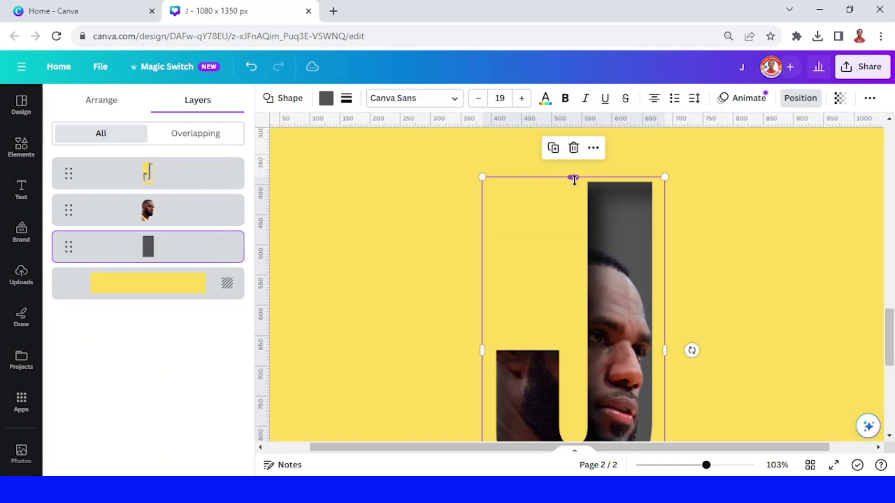
pyautogui.moveTo(483, 360); pyautogui.dragTo(488, 359)
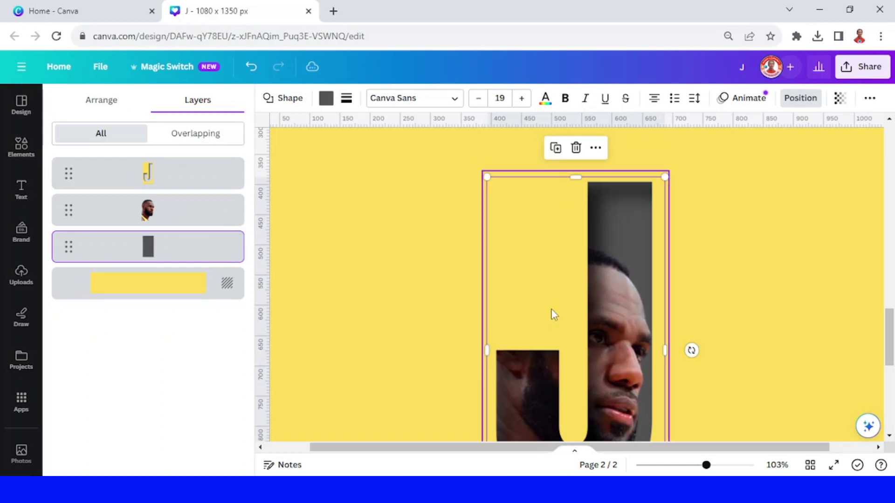
pyautogui.scroll(-3, 554, 314)
pyautogui.click(741, 379)
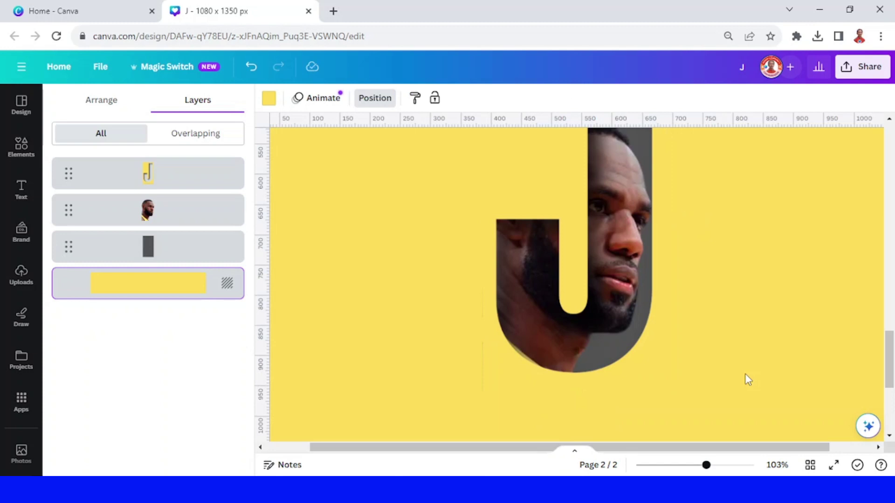
# Download only page 2 of the design as a PNG.
pyautogui.click(682, 468)
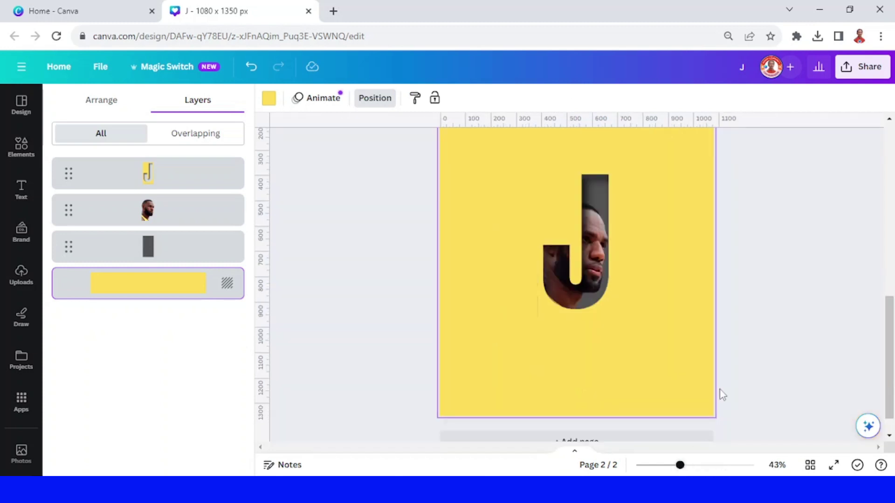
pyautogui.click(863, 68)
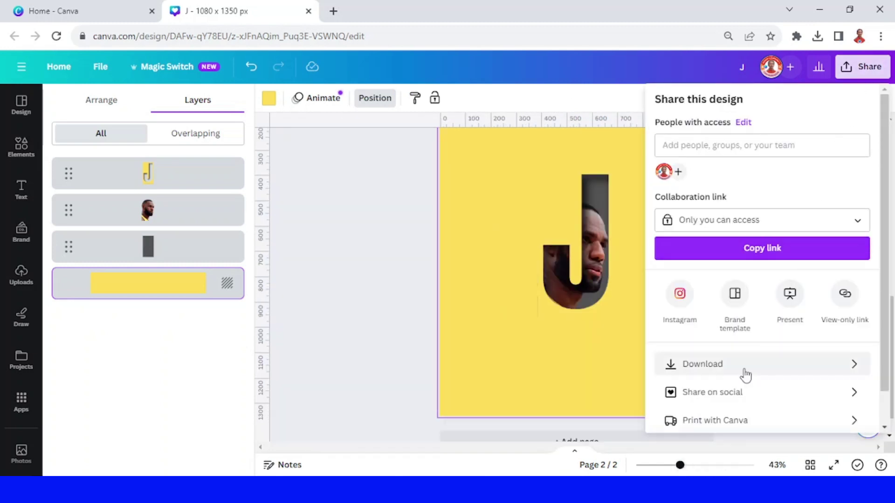
pyautogui.click(742, 374)
pyautogui.click(876, 283)
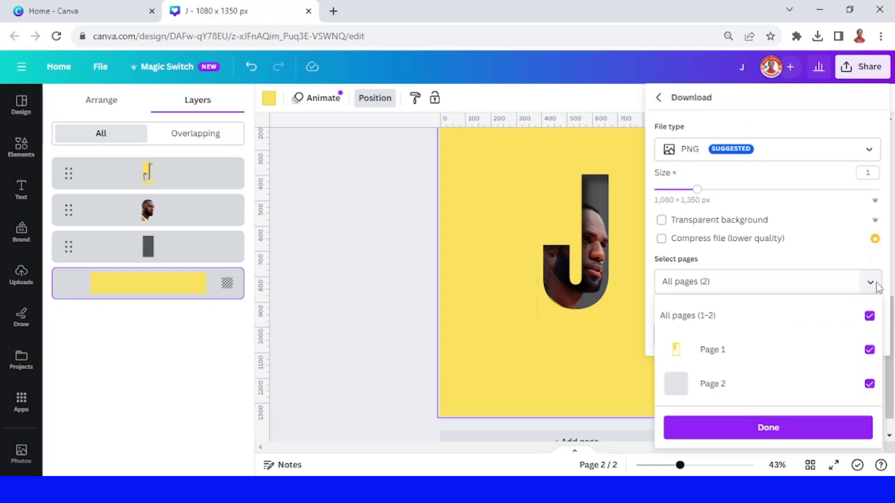
pyautogui.click(745, 353)
pyautogui.click(760, 435)
pyautogui.click(777, 352)
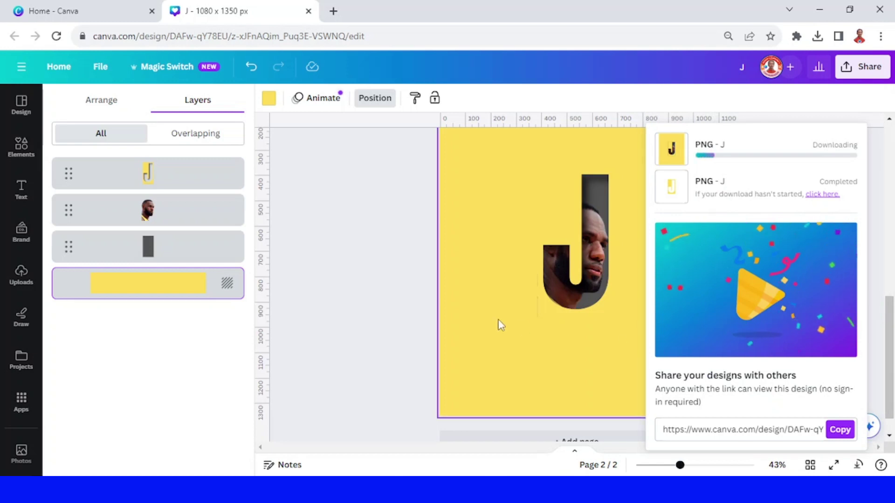
# Add a third page and insert the recently used Grey Tone Concrete Wall Texture photo.
pyautogui.scroll(-1, 506, 321)
pyautogui.click(524, 417)
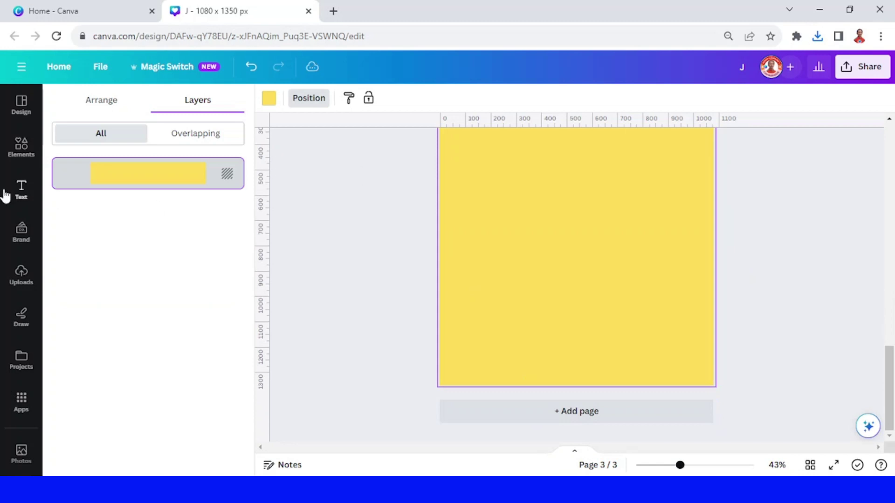
pyautogui.click(21, 148)
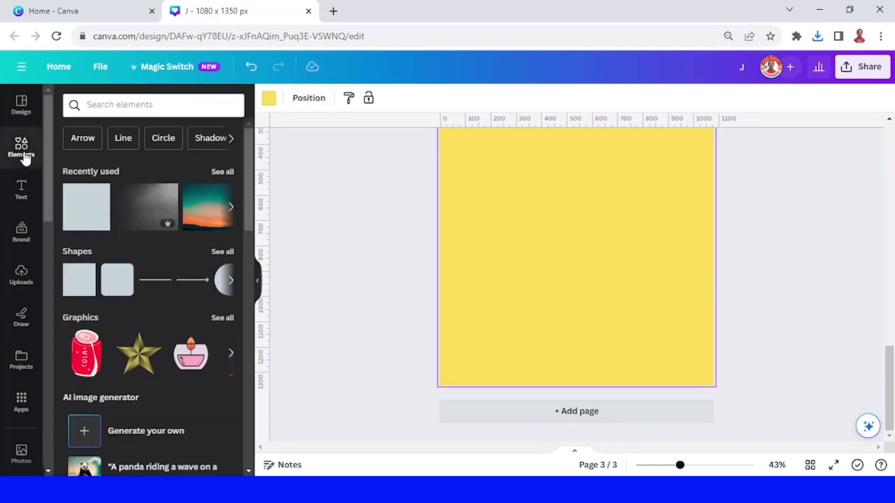
pyautogui.click(168, 195)
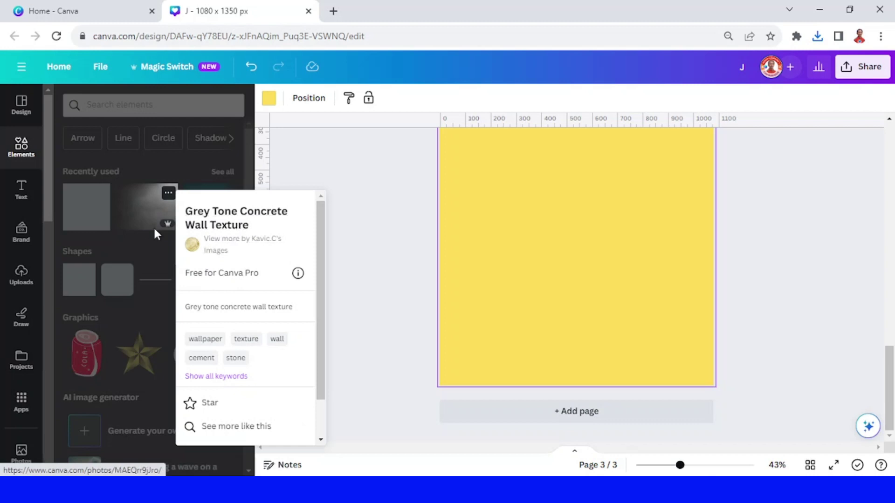
pyautogui.click(140, 219)
pyautogui.click(147, 209)
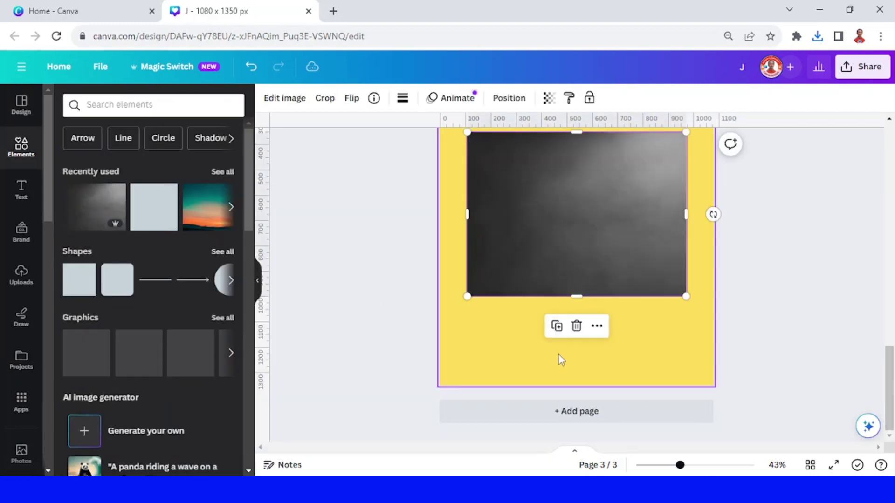
# Rotate the concrete texture photo a quarter turn counterclockwise and set it as the page background.
pyautogui.moveTo(713, 214); pyautogui.dragTo(578, 120)
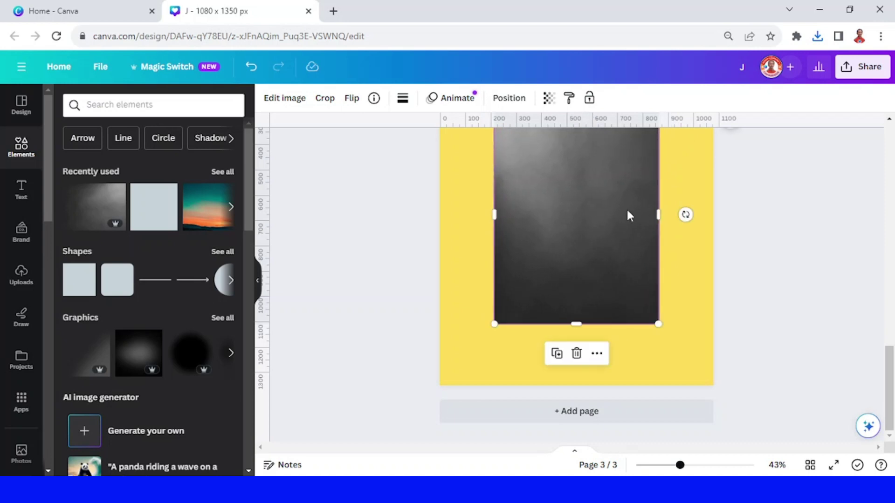
pyautogui.scroll(2, 626, 214)
pyautogui.rightClick(576, 239)
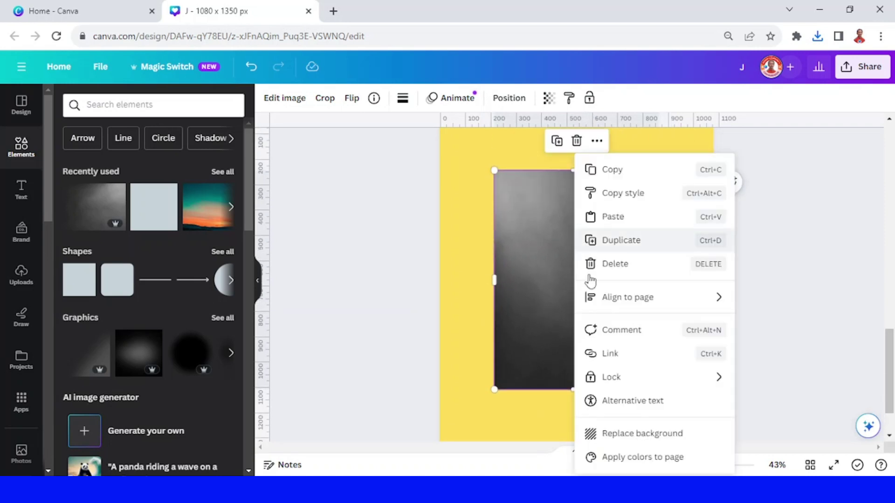
pyautogui.click(635, 433)
# Place the downloaded J (6).png from the browser's recent downloads onto the third page.
pyautogui.click(818, 36)
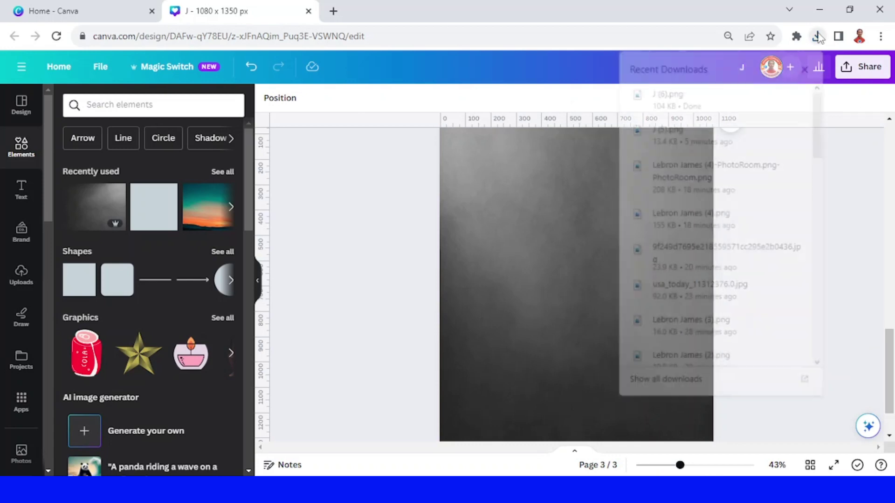
pyautogui.moveTo(680, 92); pyautogui.dragTo(558, 289)
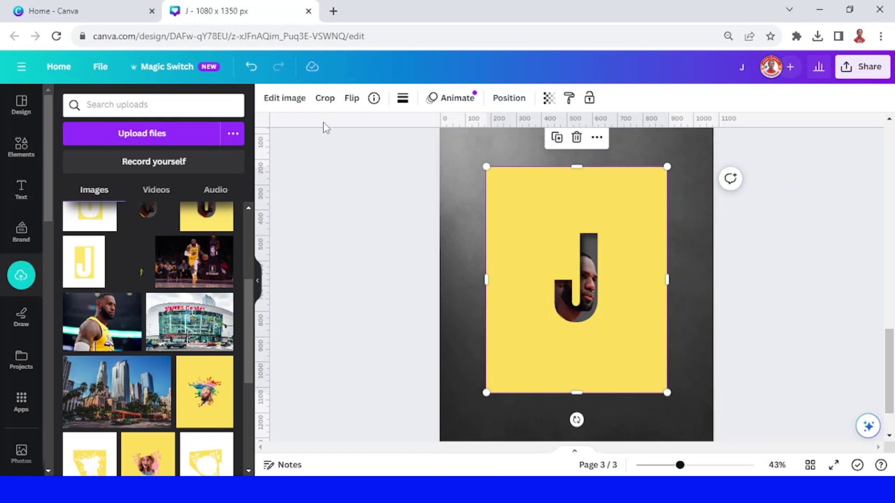
pyautogui.click(277, 99)
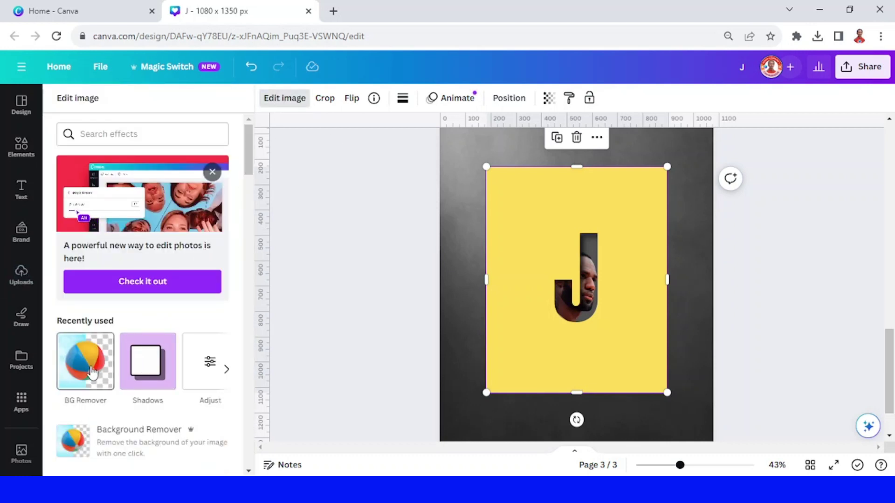
pyautogui.click(92, 373)
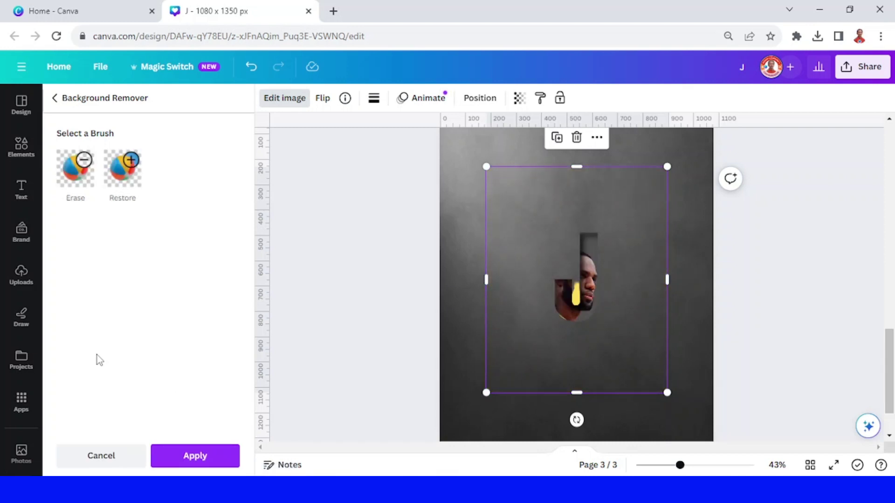
pyautogui.click(104, 457)
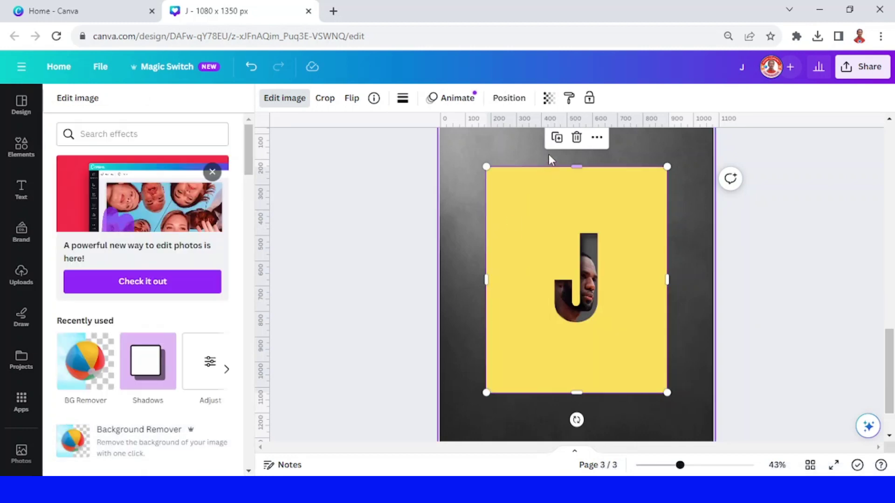
# Delete the yellow J image from page 3 and open PhotoRoom's background remover in a new browser tab.
pyautogui.click(577, 137)
pyautogui.click(333, 11)
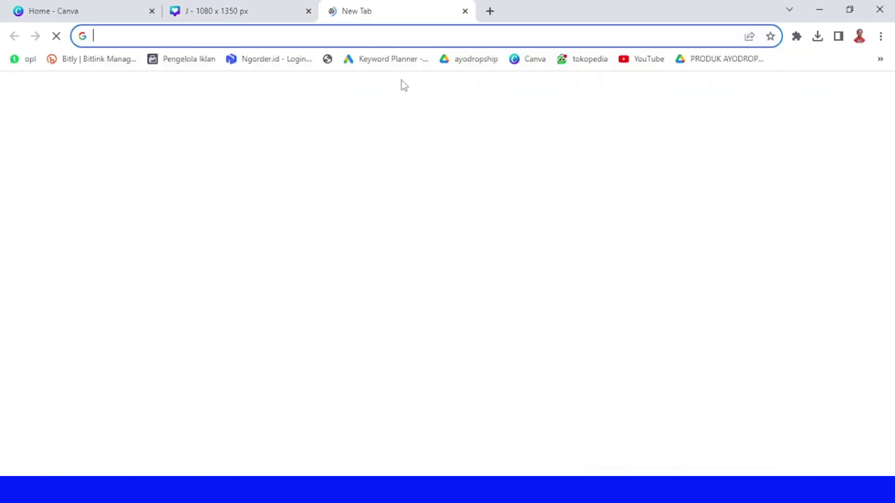
pyautogui.write('photo')
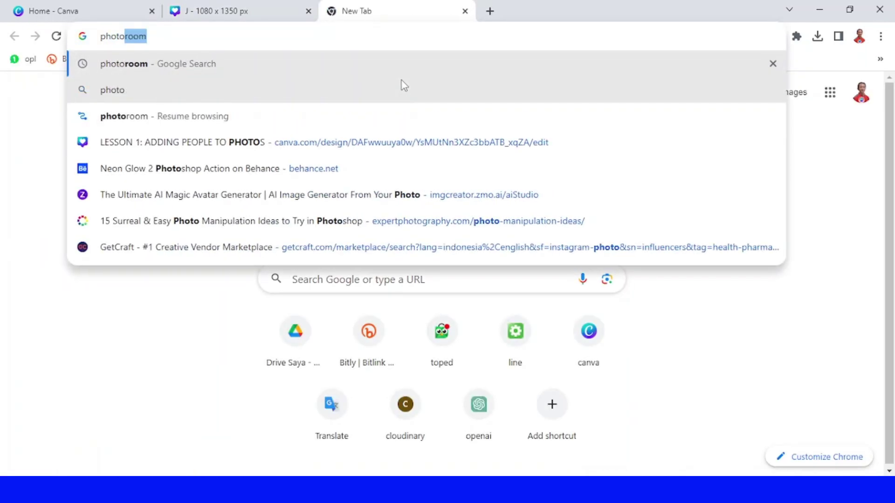
pyautogui.press('Return')
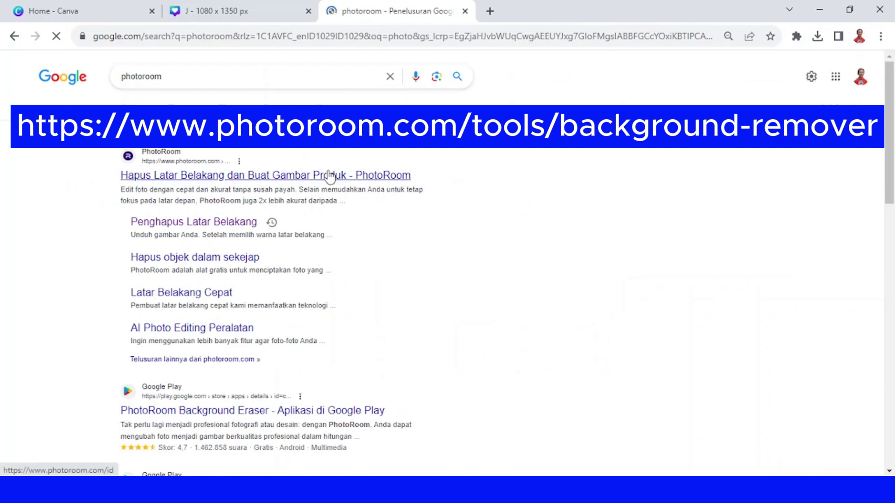
pyautogui.click(254, 222)
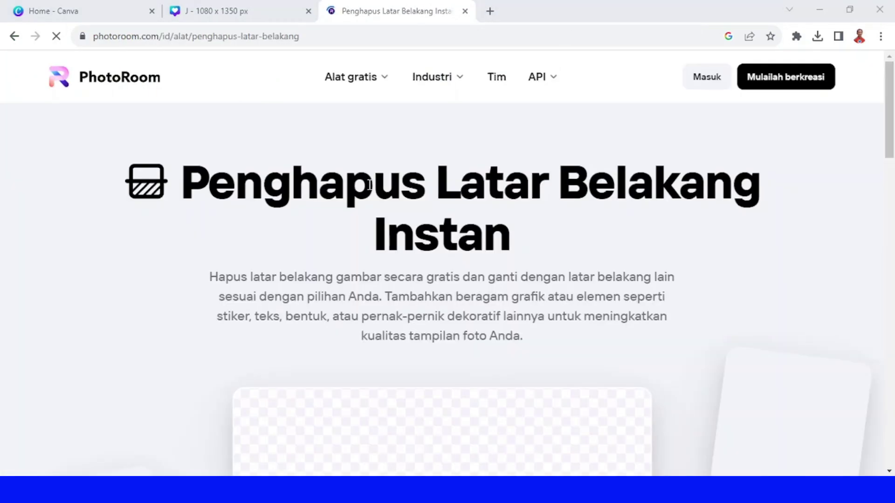
# Upload J (6).png from the recent downloads to PhotoRoom and download the background-free result in standard resolution.
pyautogui.click(818, 36)
pyautogui.moveTo(731, 93); pyautogui.dragTo(424, 281)
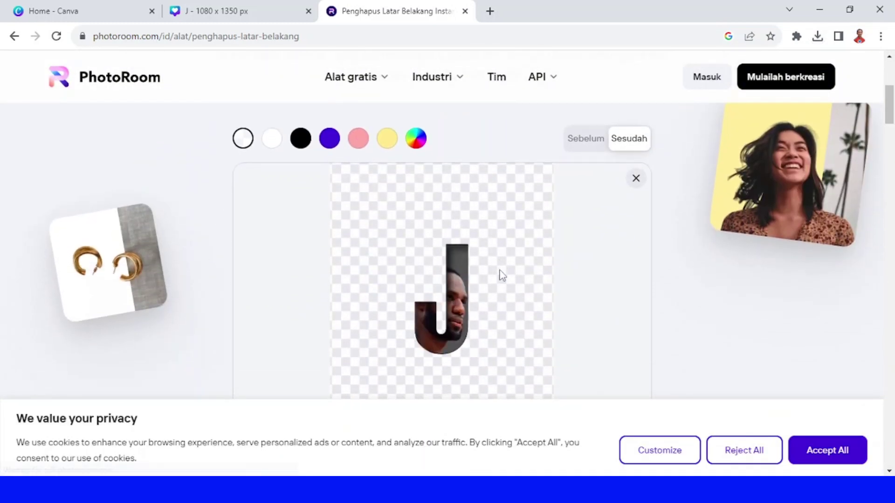
pyautogui.scroll(-1, 572, 273)
pyautogui.scroll(-1, 572, 272)
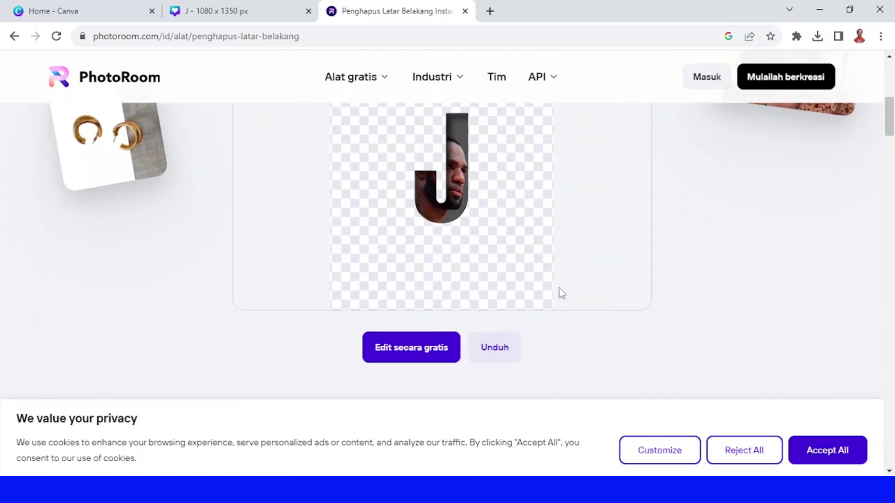
pyautogui.click(495, 360)
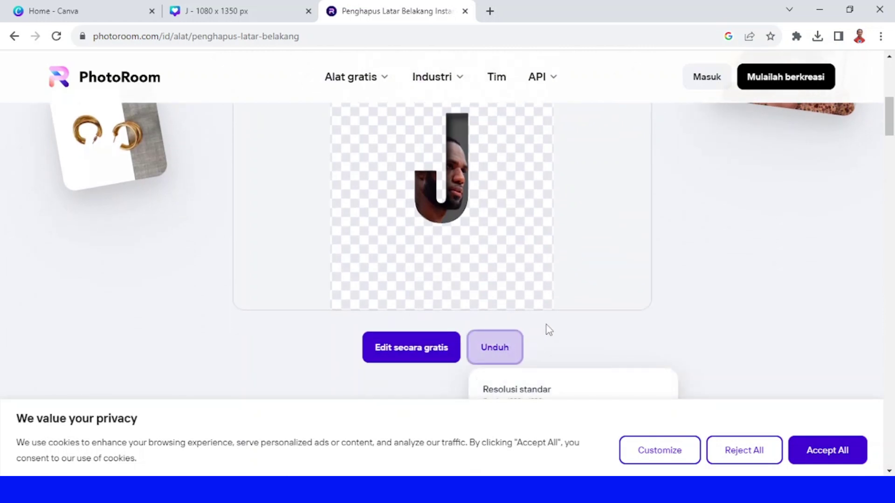
pyautogui.scroll(-3, 555, 305)
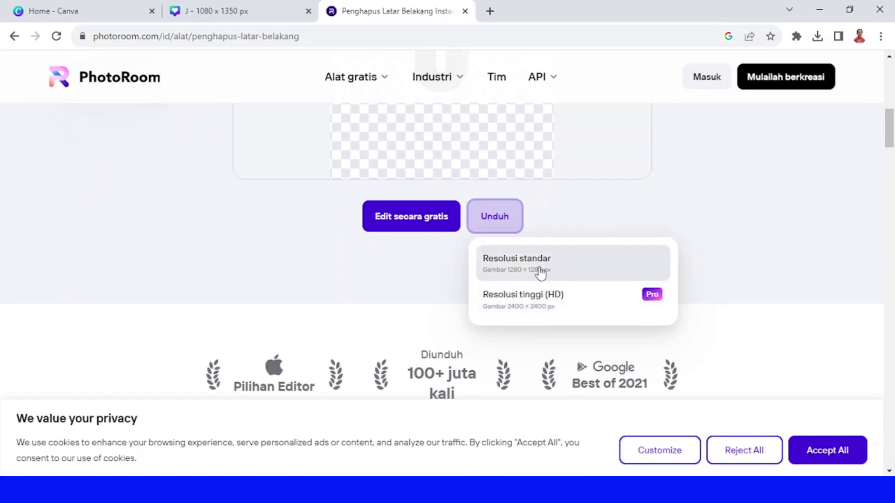
pyautogui.click(540, 271)
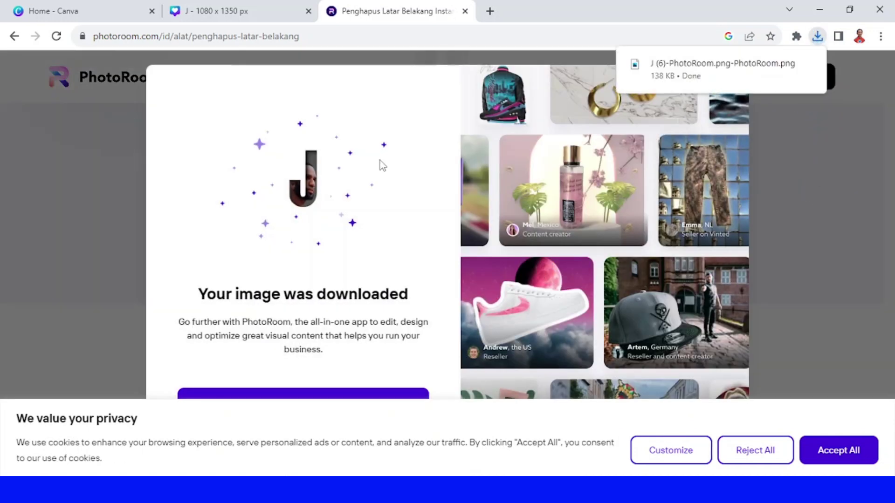
# Switch back to the Canva design and place J (6)-PhotoRoom.png-PhotoRoom.png from the recent downloads onto page 3.
pyautogui.click(240, 13)
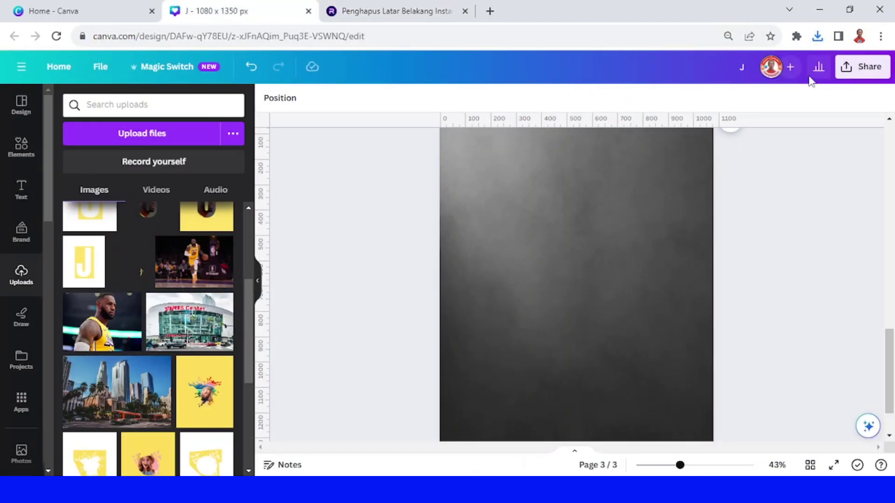
pyautogui.click(818, 35)
pyautogui.moveTo(723, 100); pyautogui.dragTo(591, 206)
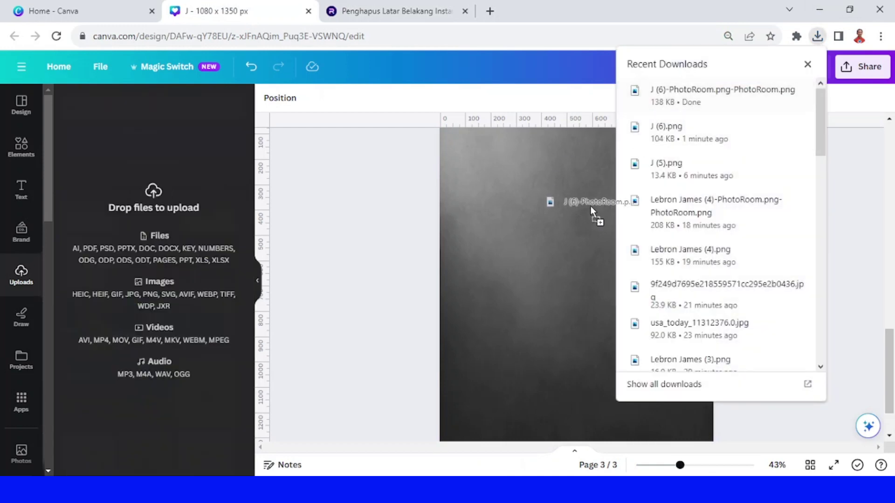
pyautogui.moveTo(563, 279); pyautogui.dragTo(564, 280)
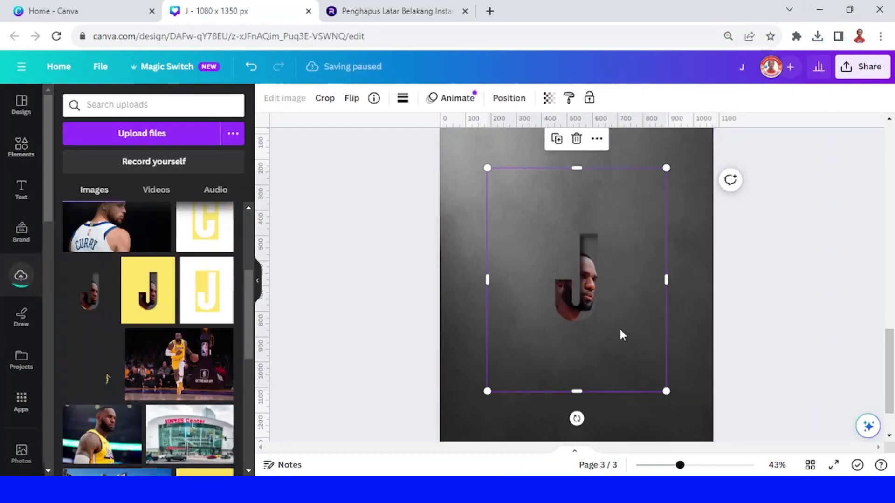
# Crop the empty margins of the transparent J image on all four sides.
pyautogui.scroll(-2, 675, 319)
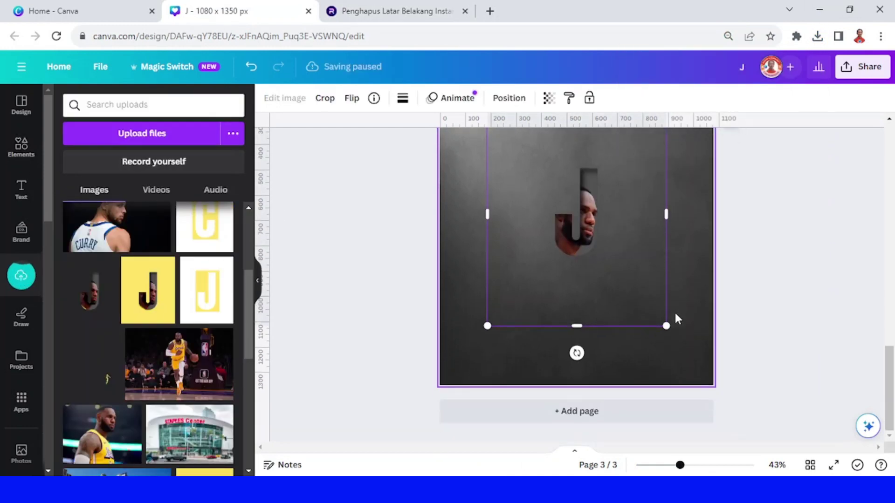
pyautogui.moveTo(580, 322); pyautogui.dragTo(577, 275)
pyautogui.moveTo(486, 194); pyautogui.dragTo(525, 190)
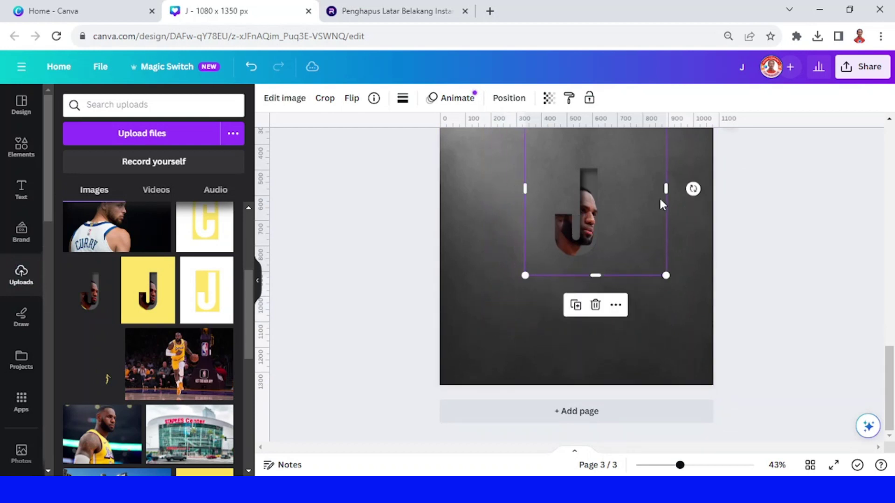
pyautogui.moveTo(667, 189); pyautogui.dragTo(626, 189)
pyautogui.scroll(2, 626, 189)
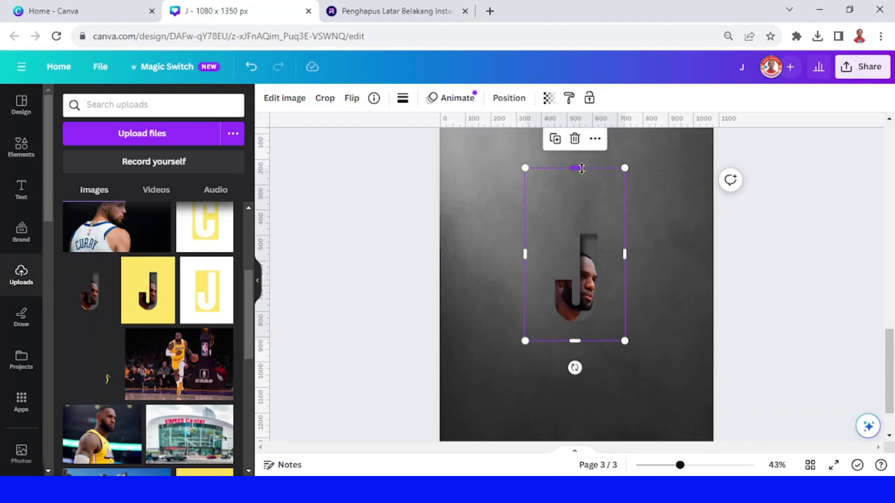
pyautogui.moveTo(575, 168); pyautogui.dragTo(587, 200)
# Enlarge the J image until its frame is slightly wider than page 3 and reposition it over the concrete background.
pyautogui.moveTo(524, 340); pyautogui.dragTo(374, 468)
pyautogui.moveTo(541, 391); pyautogui.dragTo(608, 296)
pyautogui.scroll(2, 608, 296)
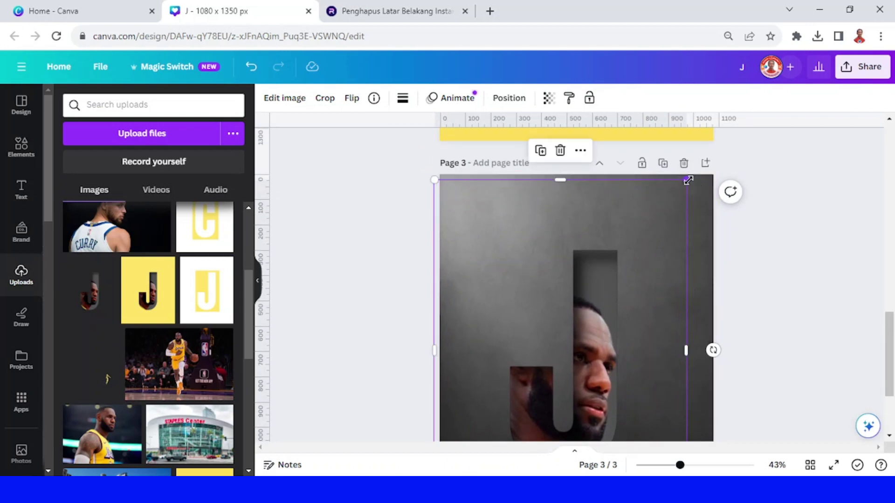
pyautogui.moveTo(688, 180); pyautogui.dragTo(737, 136)
pyautogui.scroll(-3, 757, 234)
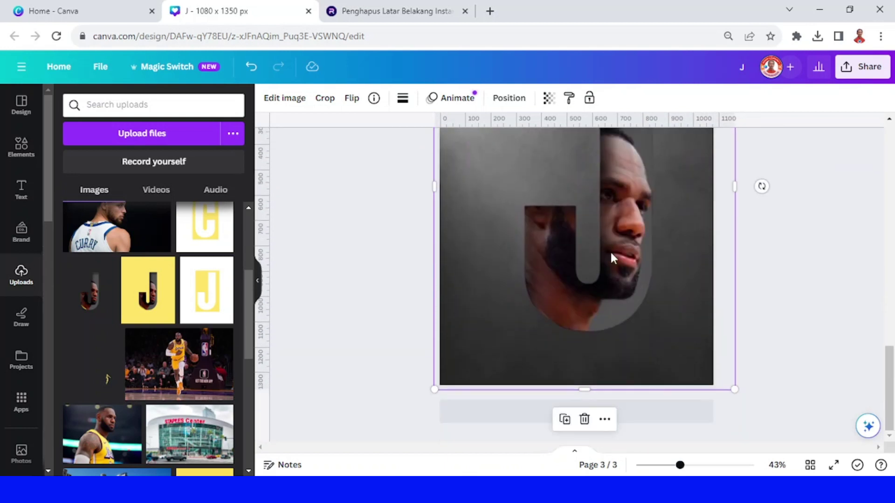
pyautogui.moveTo(613, 256); pyautogui.dragTo(591, 265)
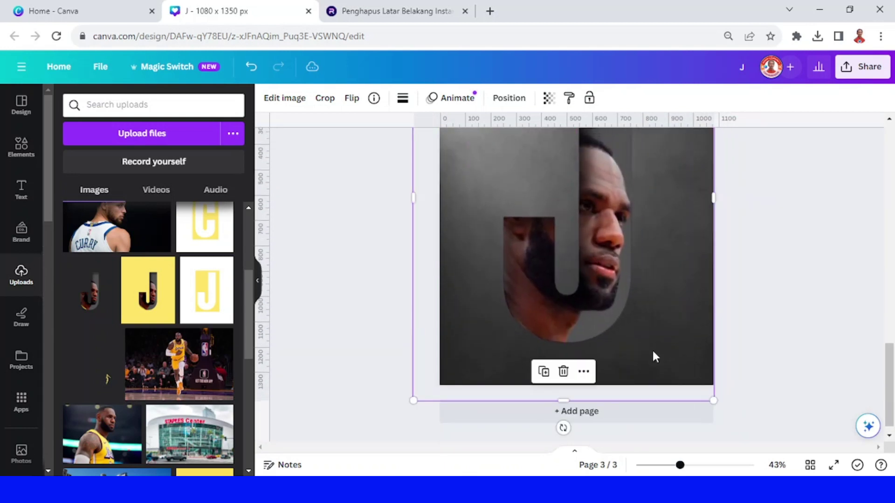
# Scale the J image down slightly so it fits the page width and move it back toward the page's middle.
pyautogui.click(665, 467)
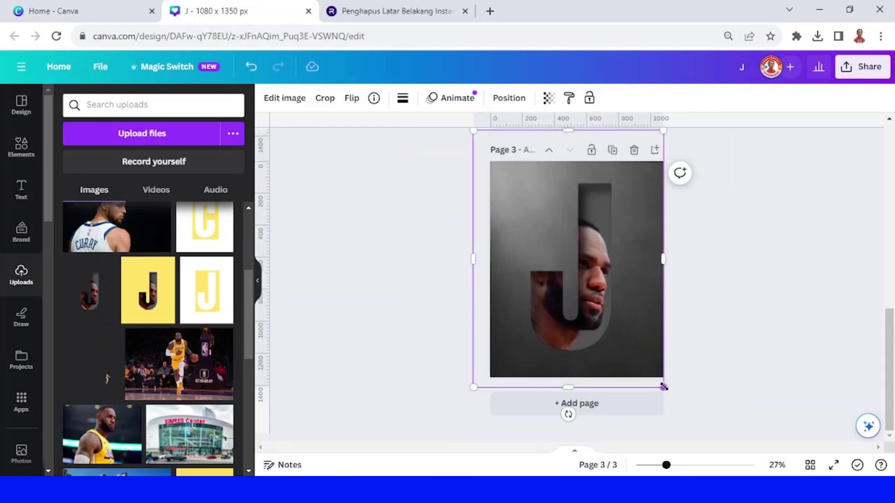
pyautogui.moveTo(664, 387)
pyautogui.mouseDown()
pyautogui.moveTo(643, 362)
pyautogui.moveTo(667, 393)
pyautogui.mouseUp()
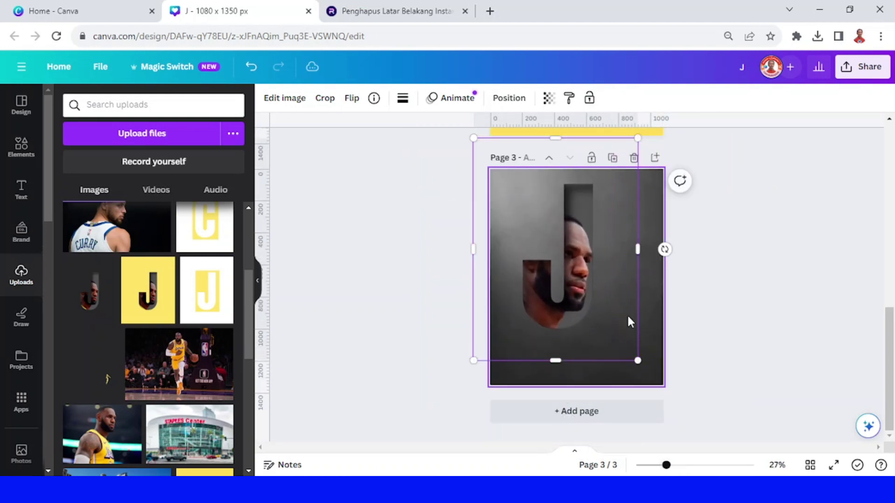
pyautogui.moveTo(629, 322); pyautogui.dragTo(646, 335)
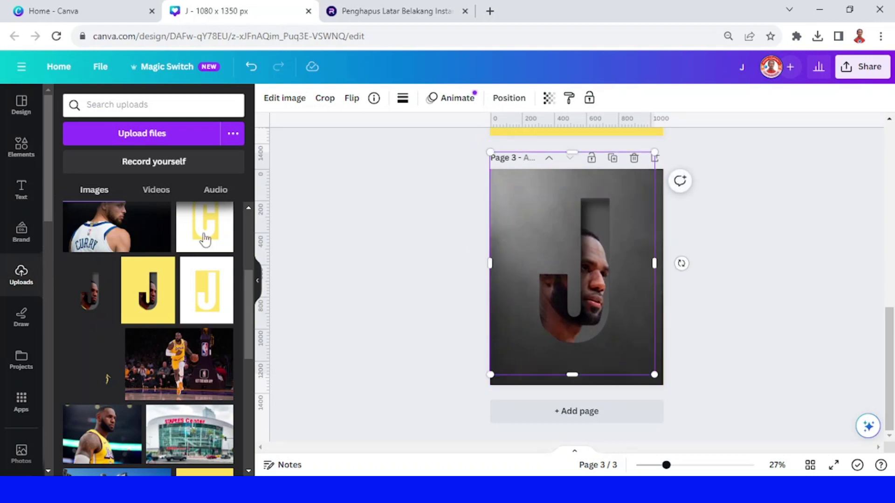
# Add a heading with the text LEBRON JAMES to page 3.
pyautogui.click(21, 191)
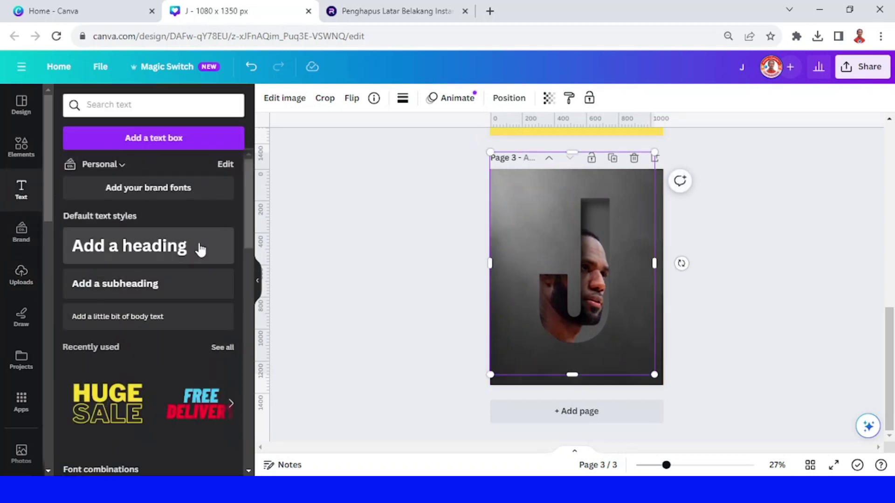
pyautogui.click(145, 255)
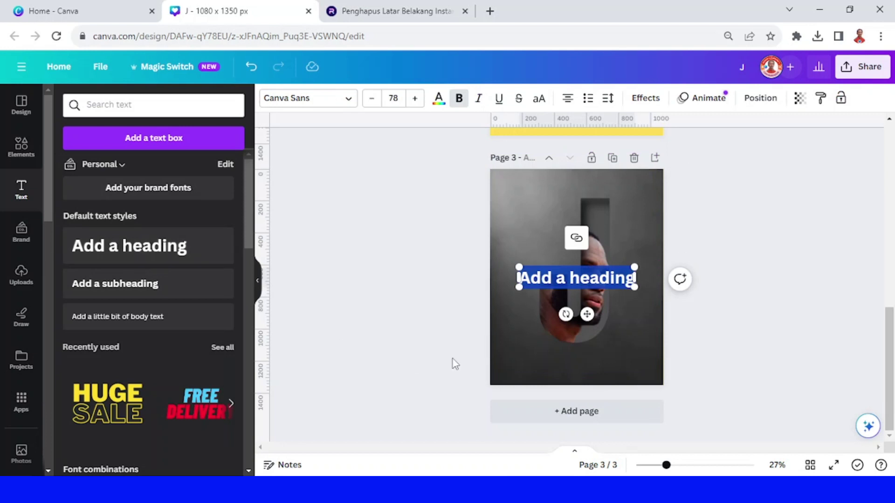
pyautogui.write('LEBRON JAMES')
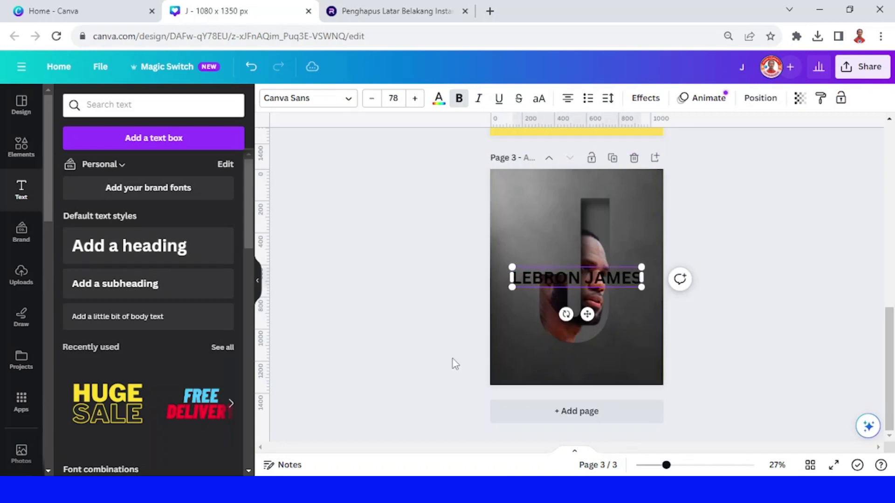
# Set the LEBRON JAMES heading in non-bold Big Shoulders Display and enlarge it to size 135.
pyautogui.hotkey('ctrl', 'a')
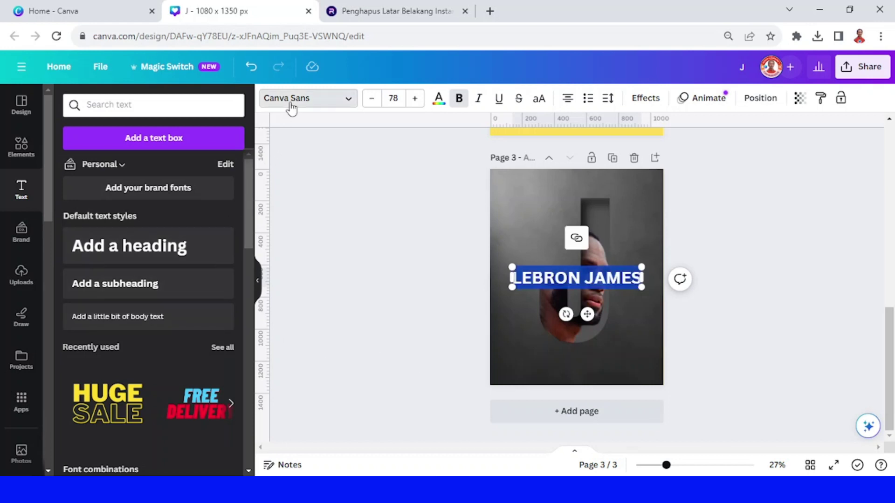
pyautogui.click(291, 104)
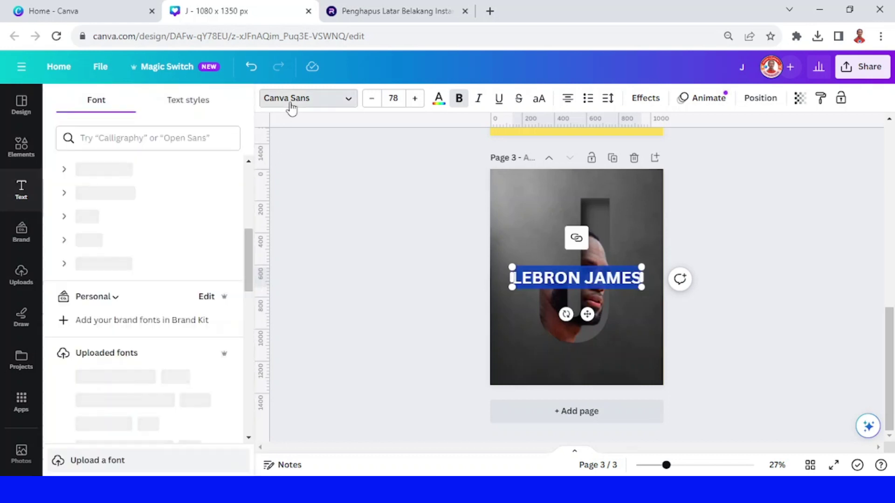
pyautogui.click(201, 192)
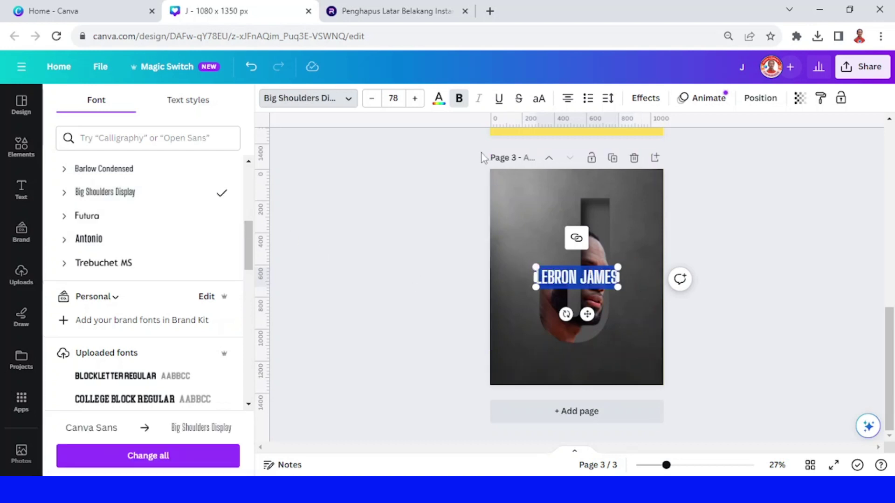
pyautogui.click(459, 98)
pyautogui.moveTo(538, 267); pyautogui.dragTo(490, 253)
pyautogui.press('Escape')
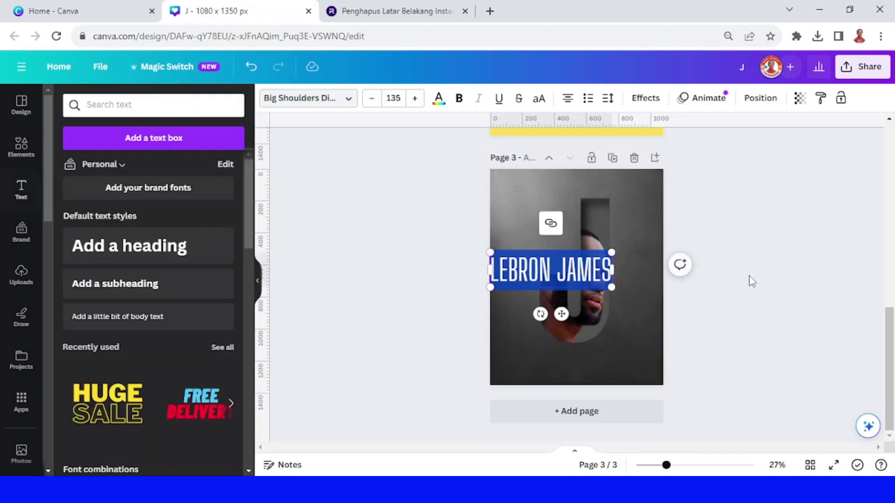
# Move the heading to the upper part of the page, and shift the J image toward the lower right while enlarging it slightly.
pyautogui.moveTo(597, 274); pyautogui.dragTo(597, 226)
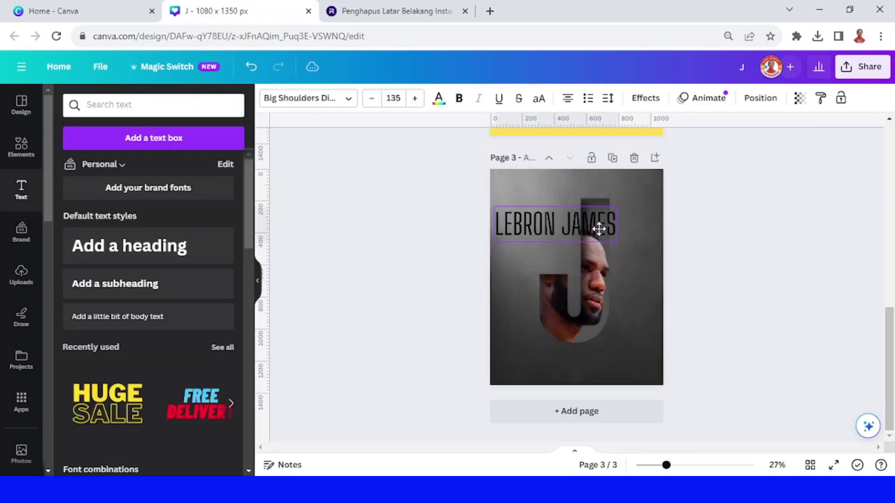
pyautogui.moveTo(595, 320); pyautogui.dragTo(619, 329)
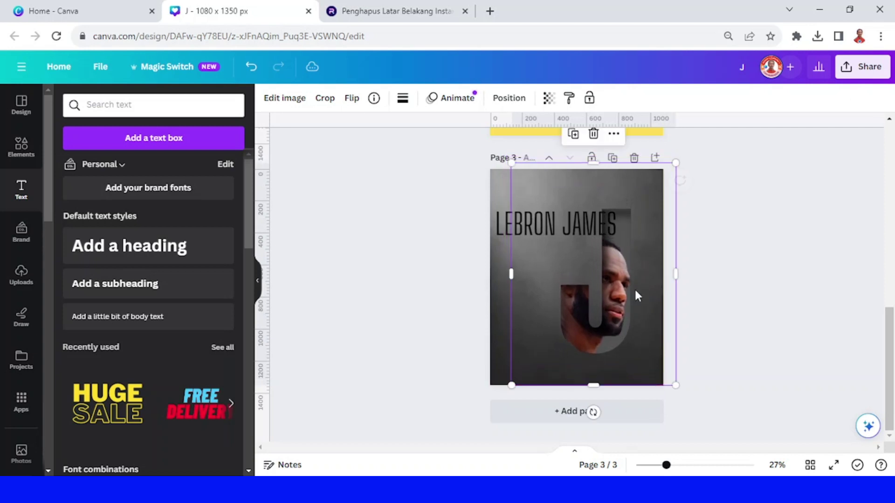
pyautogui.moveTo(682, 159); pyautogui.dragTo(690, 149)
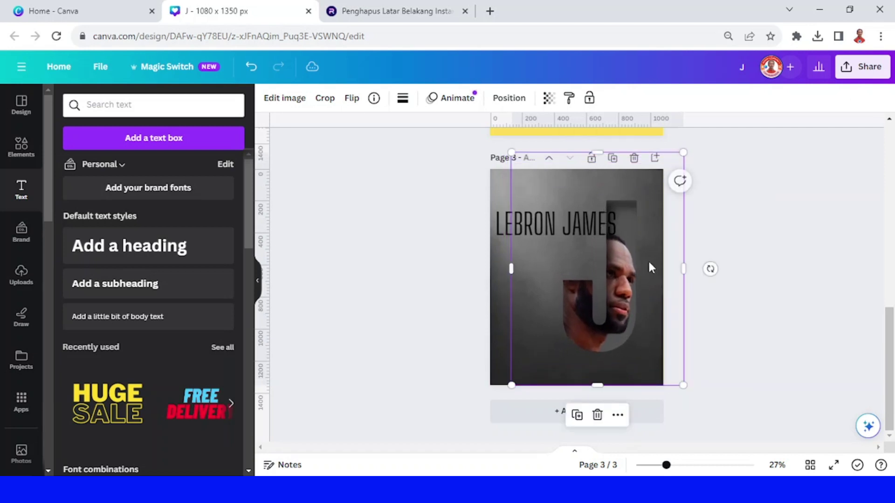
pyautogui.click(745, 286)
# Reduce the LEBRON JAMES heading to size 108 and colour it white.
pyautogui.click(576, 223)
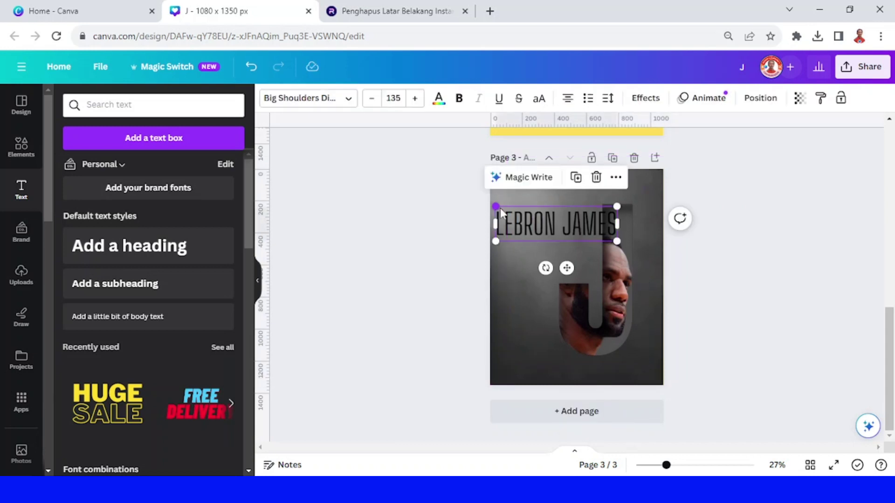
pyautogui.moveTo(501, 209); pyautogui.dragTo(524, 215)
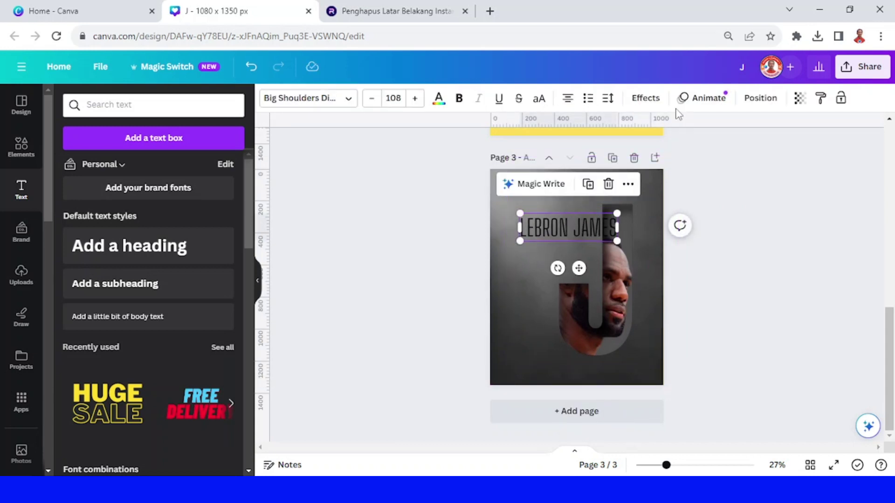
pyautogui.click(438, 100)
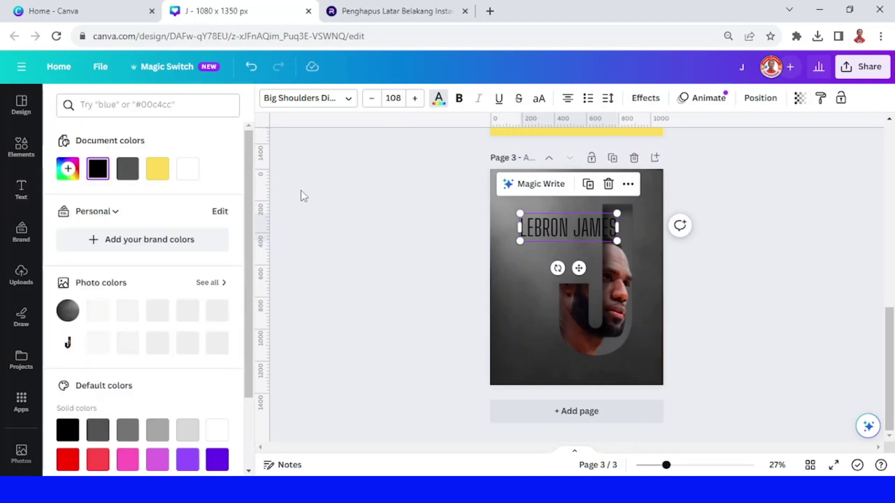
pyautogui.click(187, 169)
# Set the LEBRON JAMES heading's transparency to 74 and shift the heading right, ending flush with the J's outer edge.
pyautogui.click(798, 99)
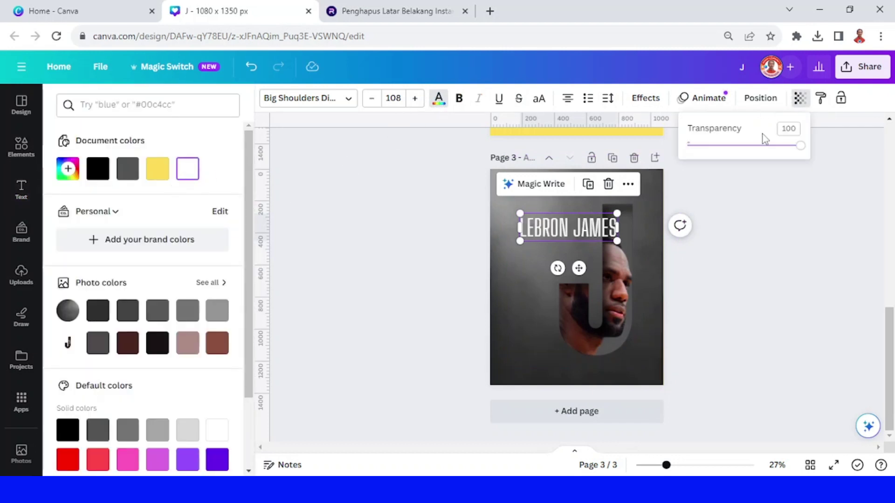
pyautogui.click(777, 146)
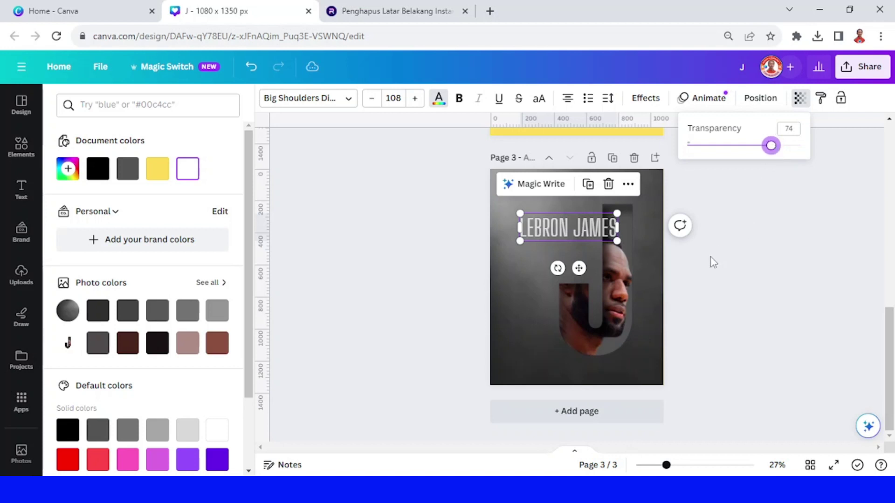
pyautogui.moveTo(579, 227); pyautogui.dragTo(595, 227)
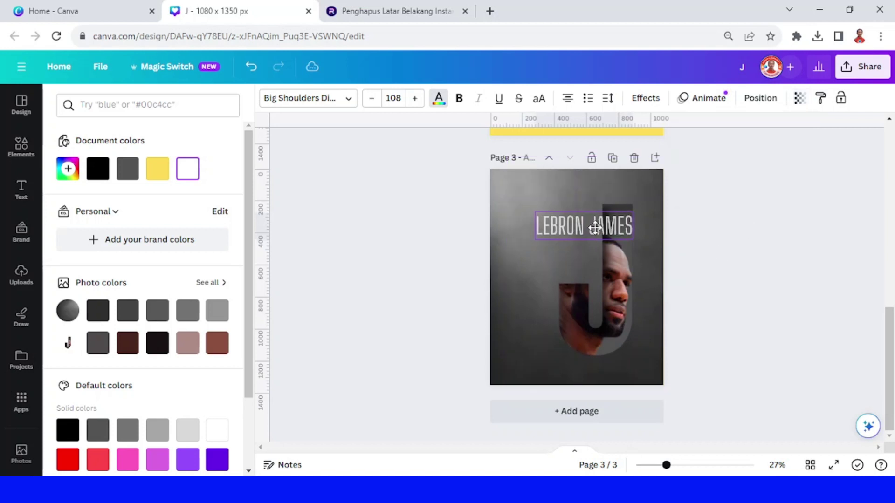
pyautogui.moveTo(671, 471); pyautogui.dragTo(673, 466)
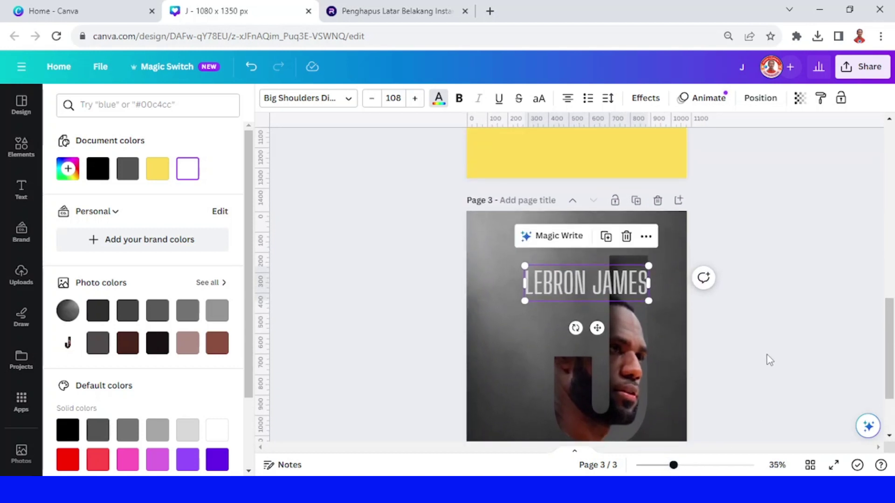
pyautogui.click(774, 354)
pyautogui.click(767, 344)
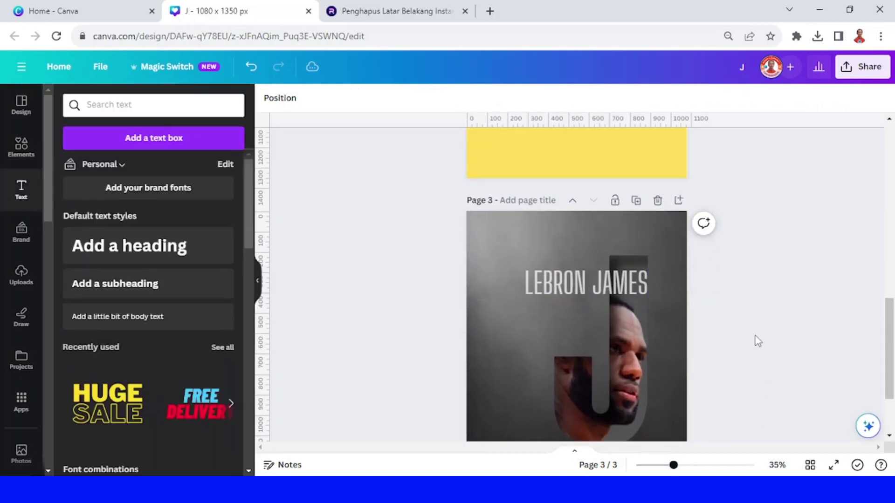
pyautogui.click(600, 284)
pyautogui.moveTo(600, 284); pyautogui.dragTo(600, 279)
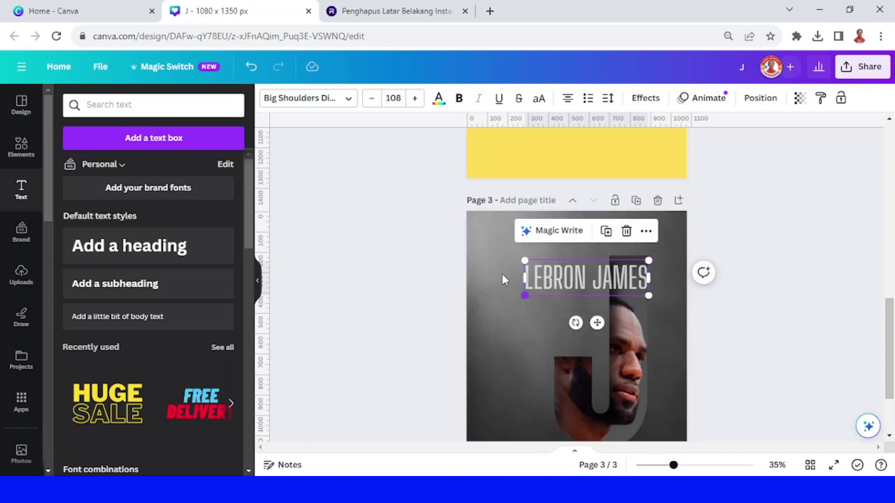
# Add a body text reading LA Lakers just above the LEBRON JAMES heading.
pyautogui.click(178, 318)
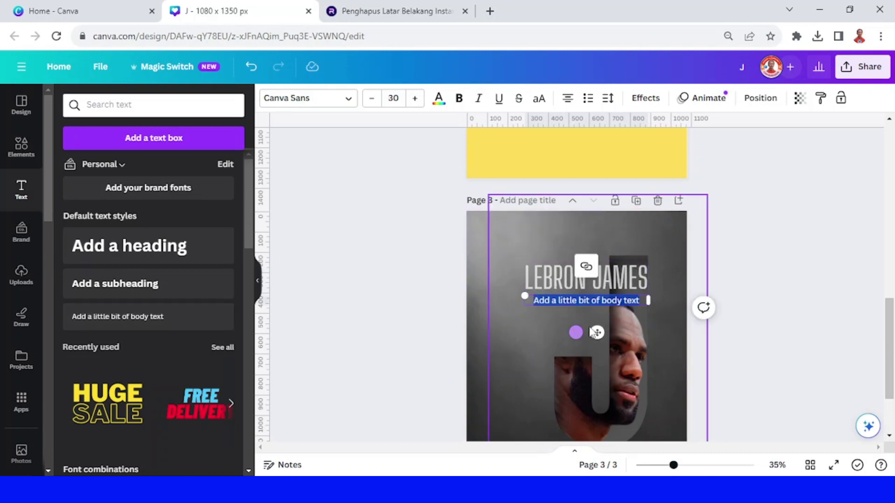
pyautogui.moveTo(593, 322); pyautogui.dragTo(587, 283)
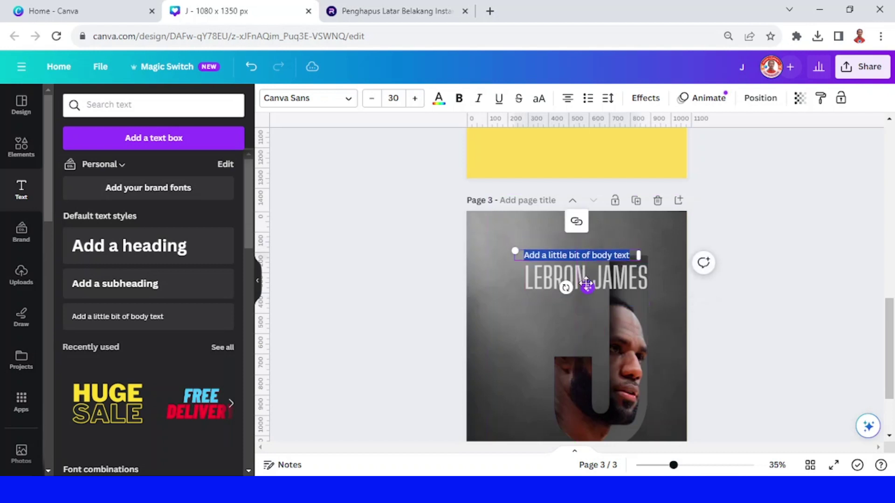
pyautogui.write('LA')
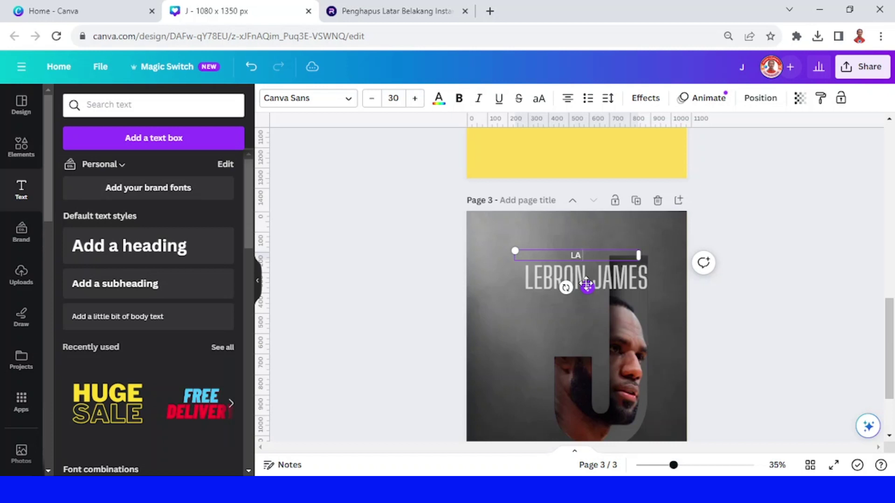
pyautogui.write(' Lakers')
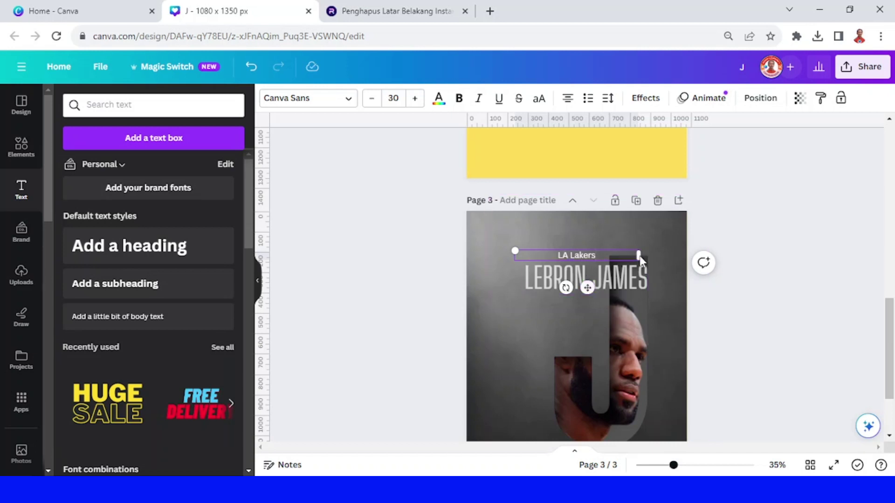
# Narrow the LA Lakers text box, align it with the heading's left edge and enlarge the text to size 39.1.
pyautogui.moveTo(639, 255); pyautogui.dragTo(556, 258)
pyautogui.moveTo(543, 288); pyautogui.dragTo(552, 292)
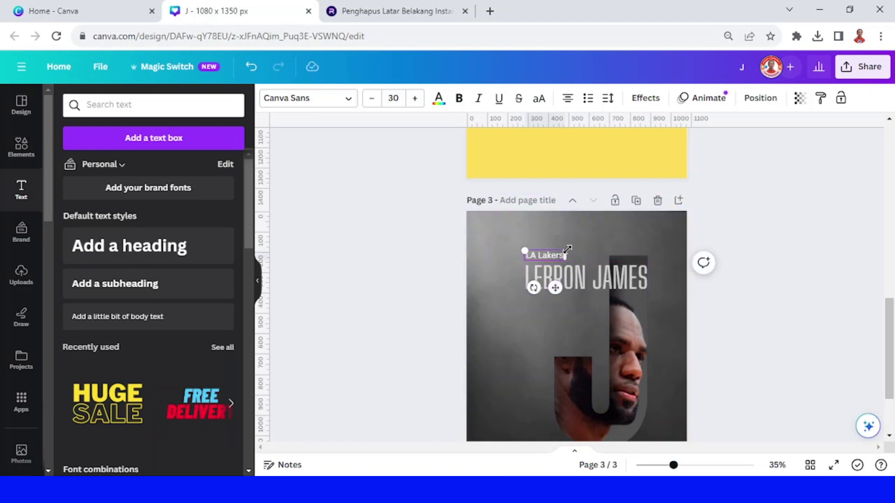
pyautogui.moveTo(564, 251); pyautogui.dragTo(579, 249)
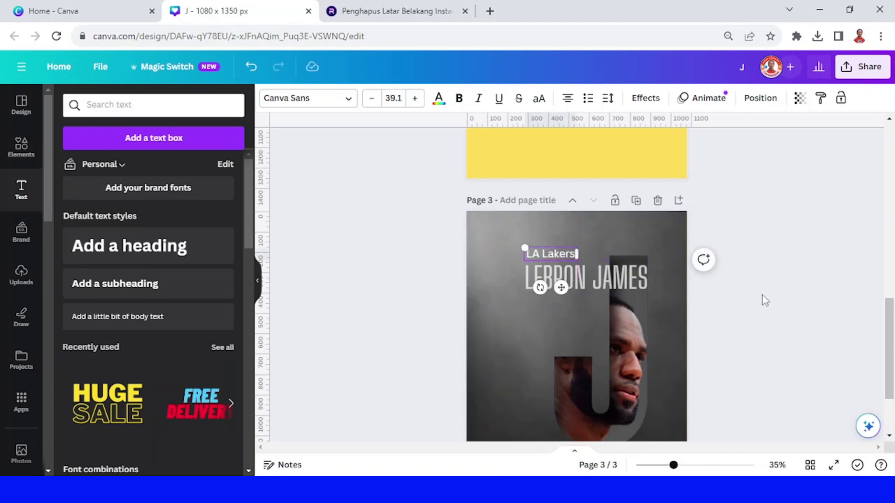
pyautogui.click(762, 296)
pyautogui.click(554, 255)
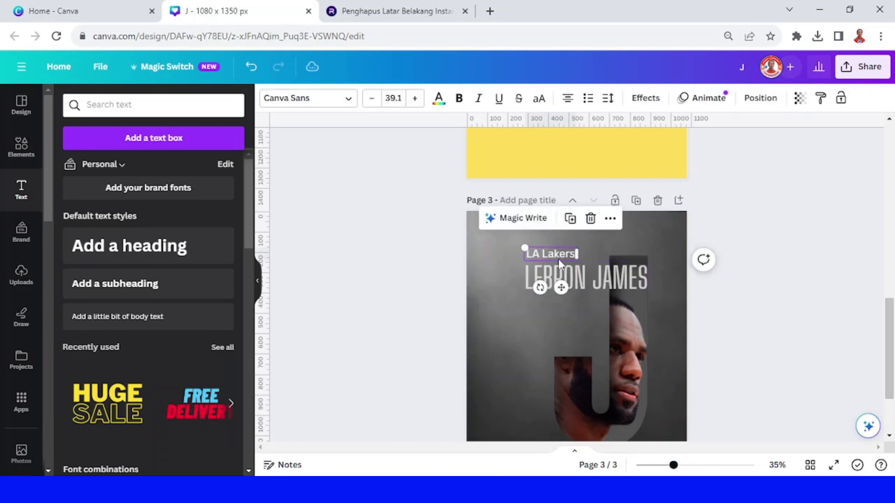
# Paste the copied list of NBA achievements onto page 3, set it in Barlow Condensed and right-align it.
pyautogui.click(516, 318)
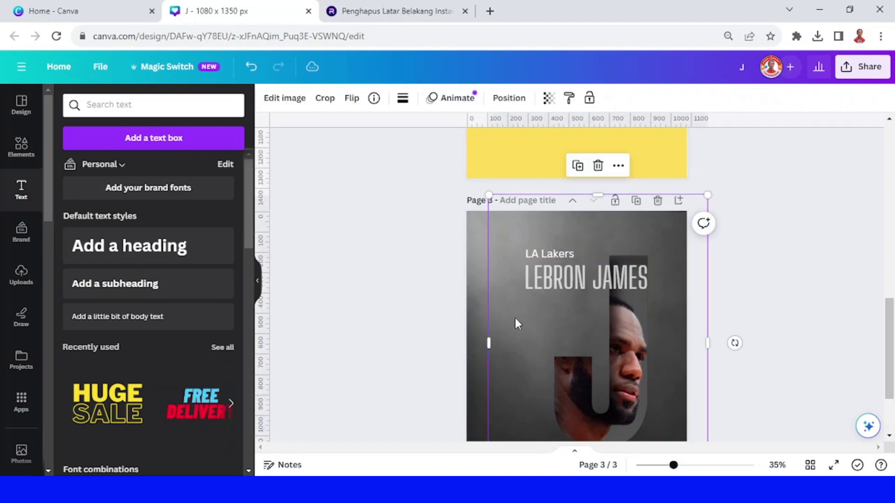
pyautogui.hotkey('ctrl', 'v')
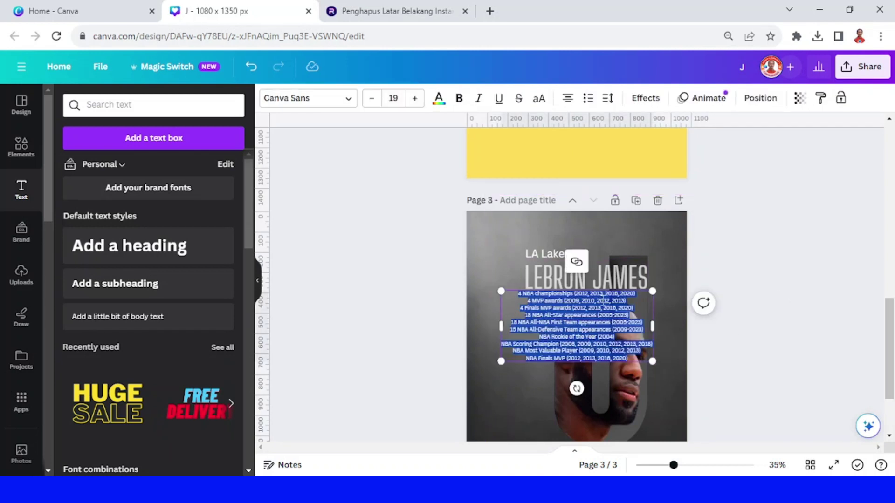
pyautogui.click(304, 100)
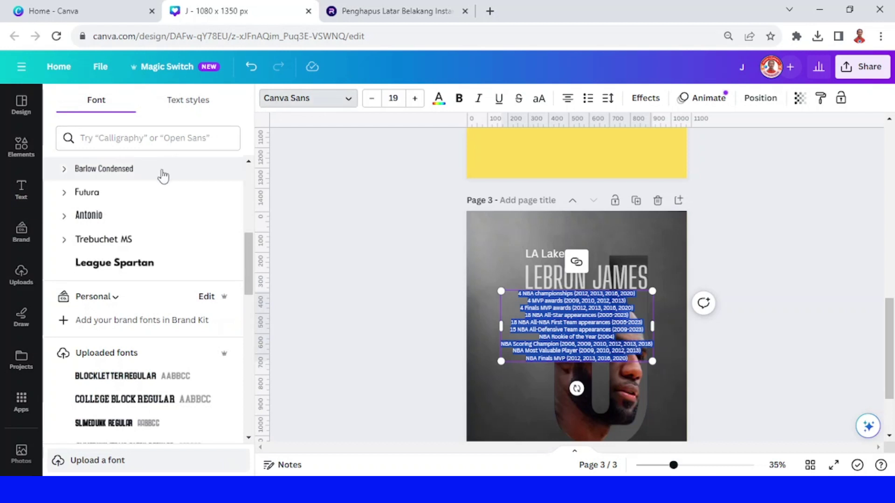
pyautogui.click(163, 177)
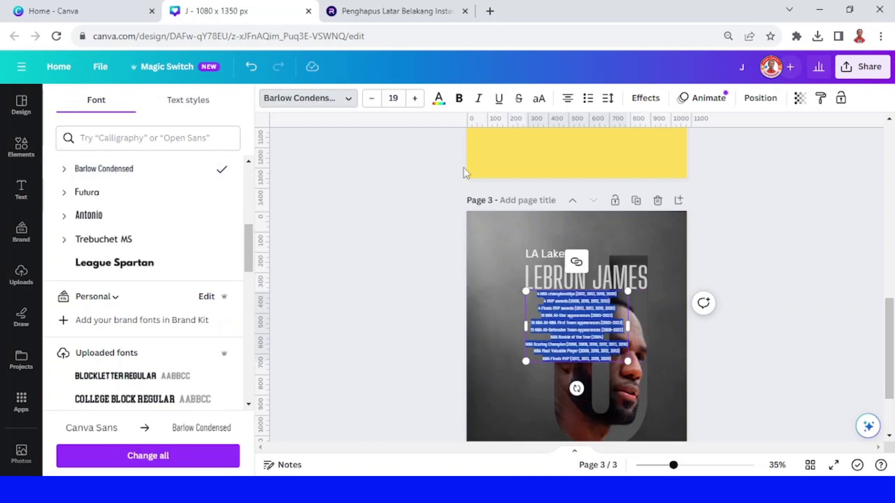
pyautogui.click(567, 100)
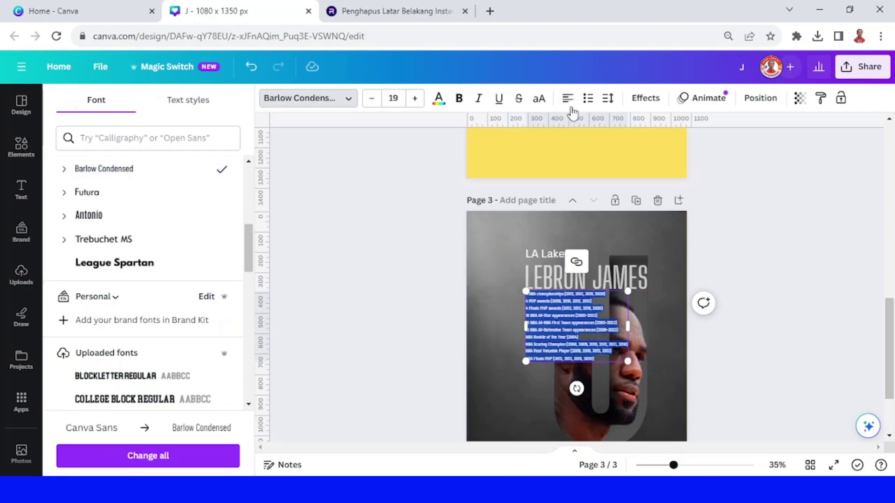
pyautogui.click(569, 100)
pyautogui.click(570, 100)
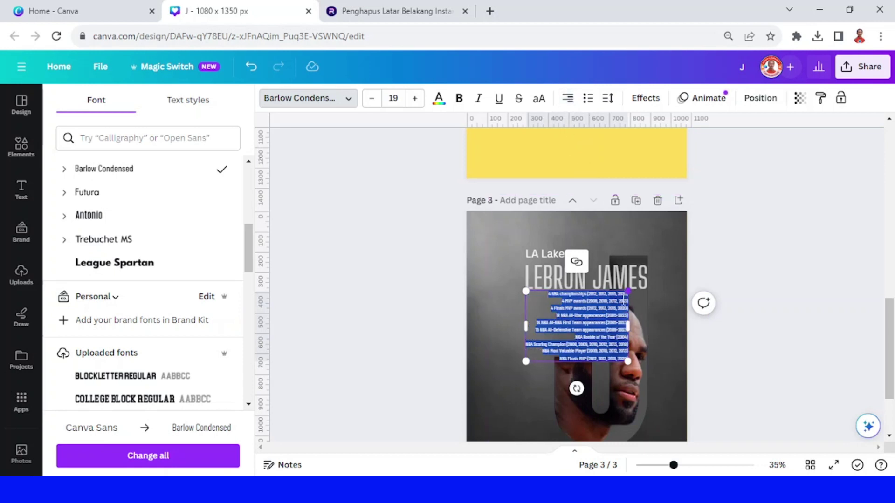
# Shrink the achievements list to size 14.3 and place it just above the J's hook, flush with the hook's inner edge.
pyautogui.moveTo(628, 291); pyautogui.dragTo(603, 309)
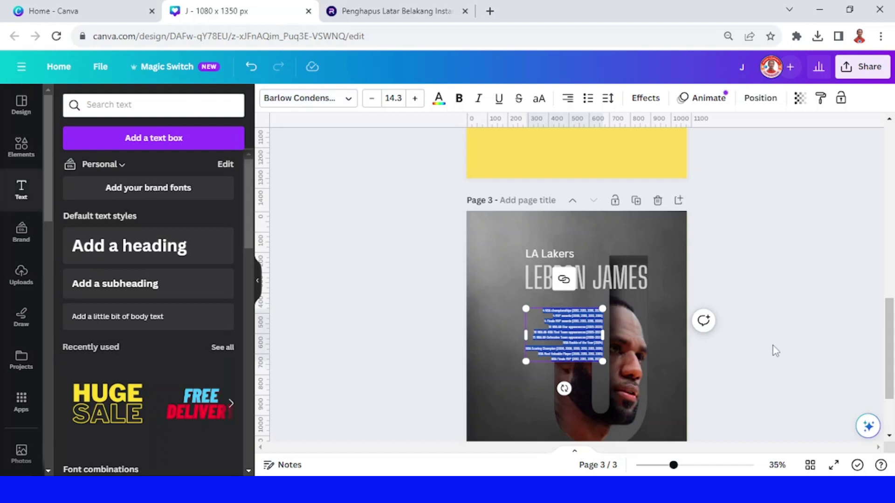
pyautogui.click(774, 351)
pyautogui.moveTo(589, 340)
pyautogui.mouseDown()
pyautogui.moveTo(571, 329)
pyautogui.moveTo(578, 335)
pyautogui.mouseUp()
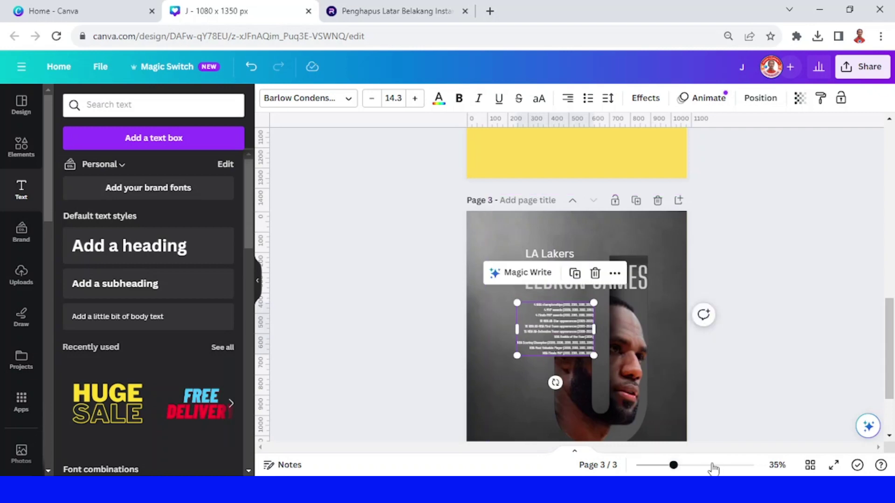
pyautogui.click(713, 465)
pyautogui.scroll(-5, 773, 353)
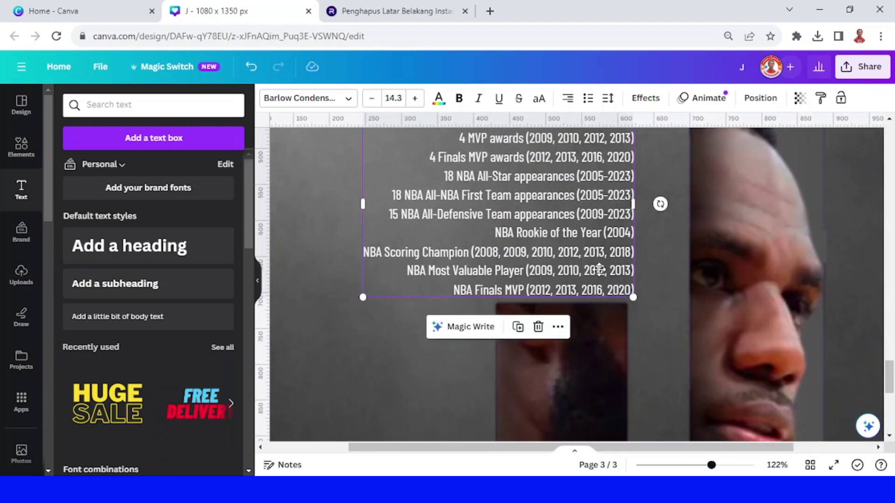
pyautogui.moveTo(599, 270); pyautogui.dragTo(598, 269)
pyautogui.scroll(5, 597, 274)
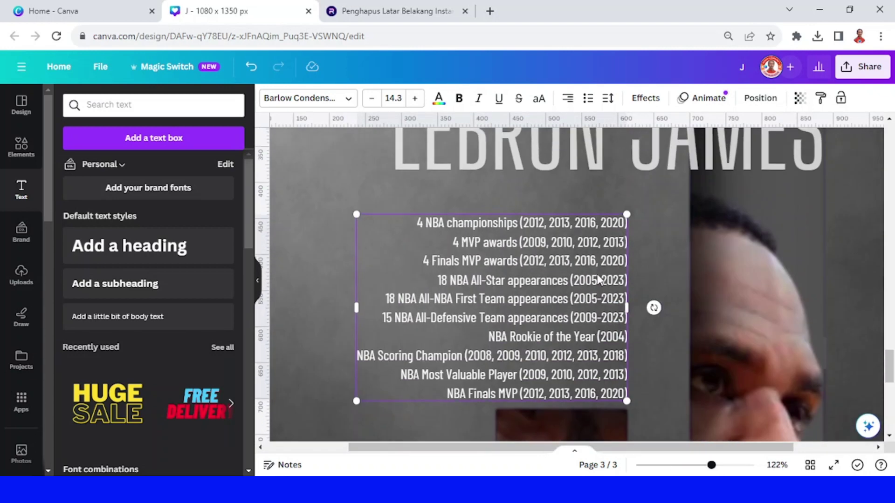
# Shift the LEBRON JAMES heading slightly right, then enlarge LA Lakers to size 47.4 and align it with the heading's left edge.
pyautogui.click(578, 235)
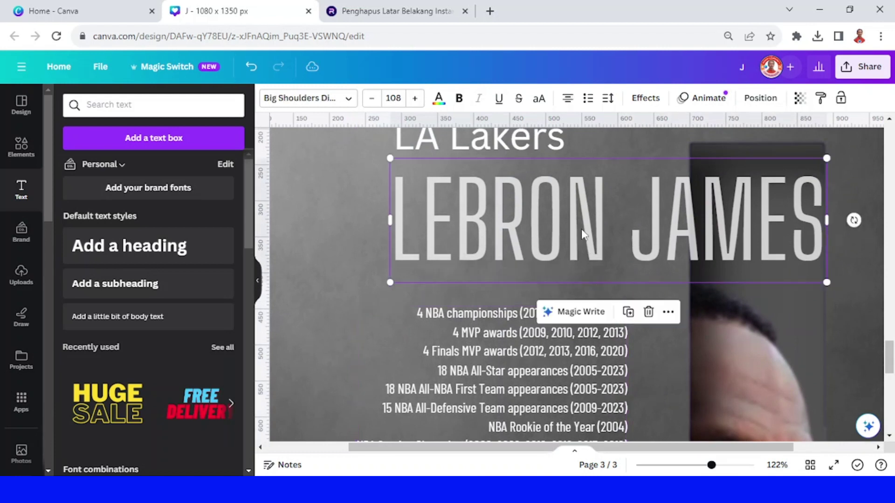
pyautogui.moveTo(581, 226); pyautogui.dragTo(602, 225)
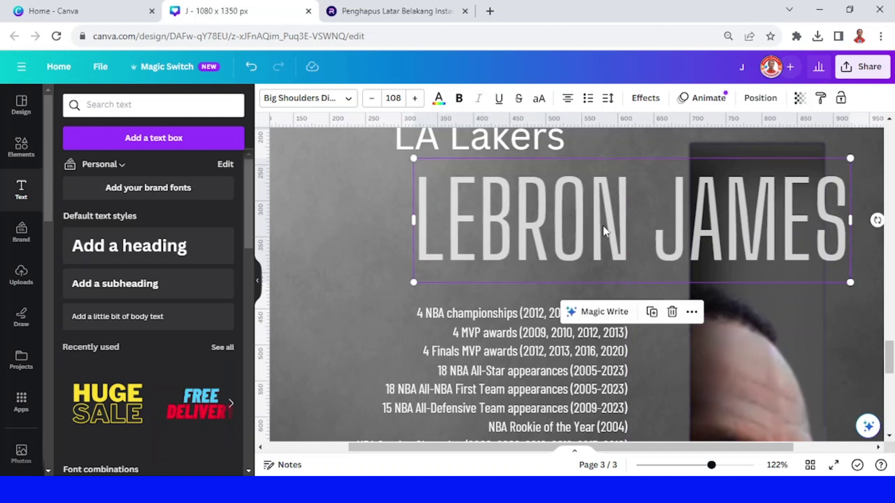
pyautogui.scroll(3, 600, 228)
pyautogui.click(553, 210)
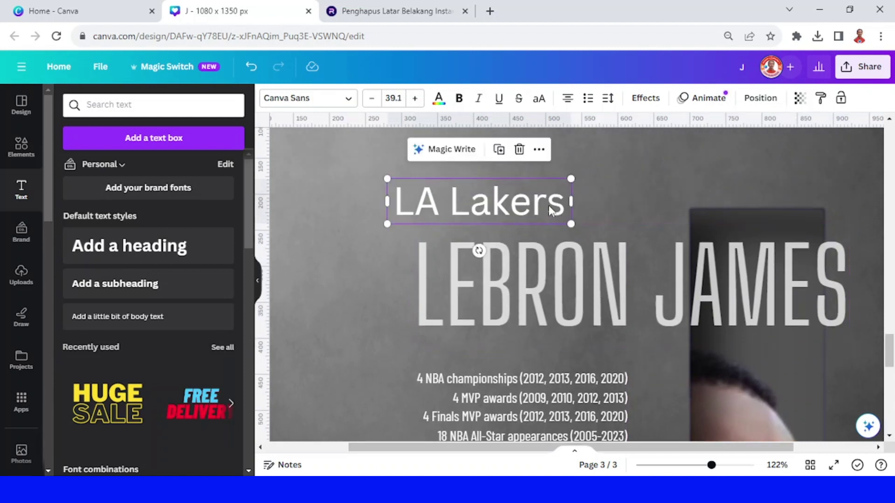
pyautogui.moveTo(553, 210); pyautogui.dragTo(634, 174)
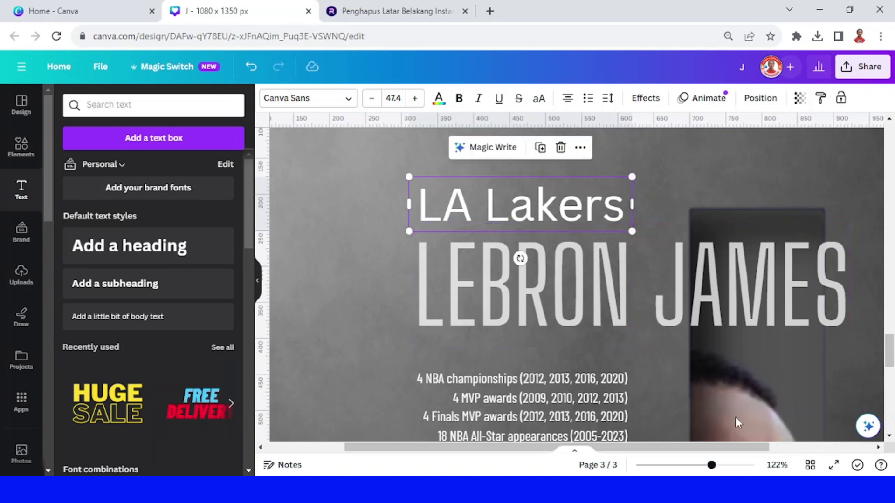
pyautogui.click(687, 465)
pyautogui.click(811, 368)
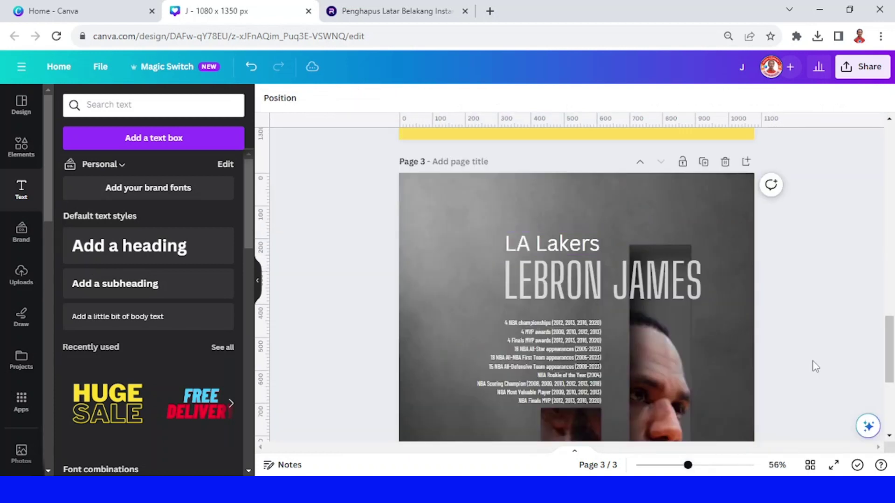
# Set the transparency of the achievements list to 75.
pyautogui.scroll(-2, 812, 356)
pyautogui.click(583, 311)
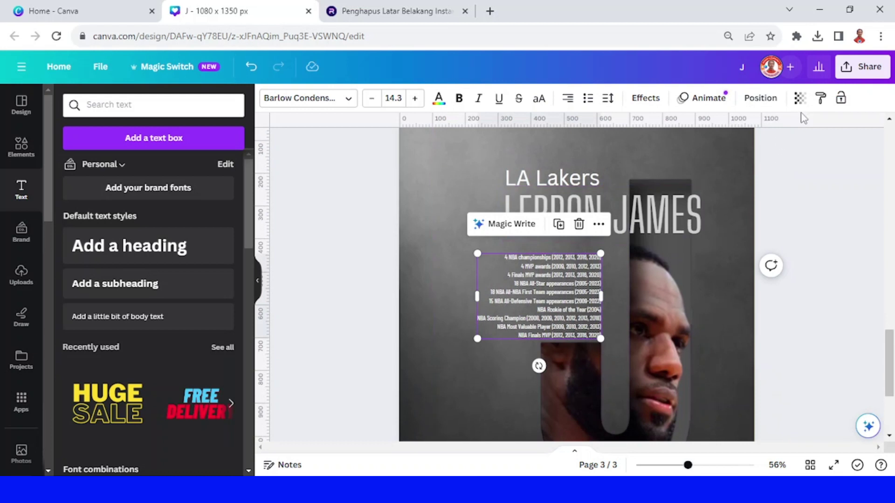
pyautogui.click(800, 98)
pyautogui.click(794, 130)
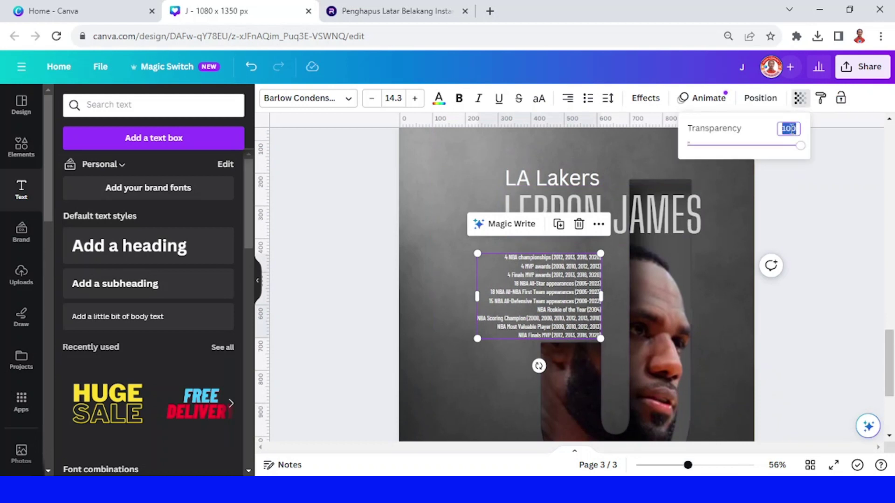
pyautogui.write('75')
pyautogui.press('Return')
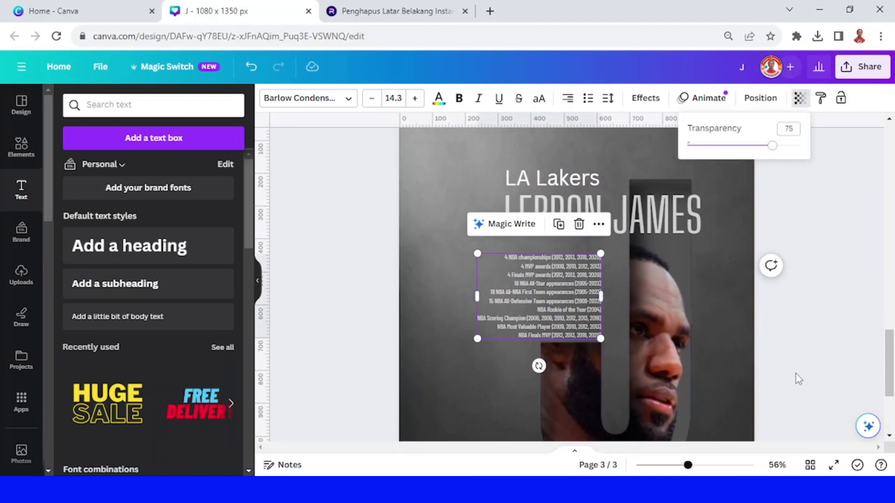
pyautogui.click(798, 379)
pyautogui.click(795, 373)
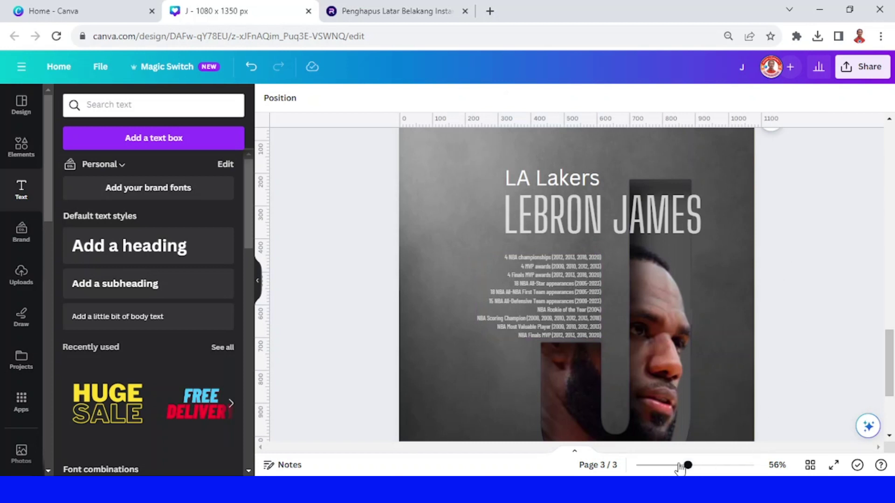
# Select the J image and all three texts together and move them slightly left and down towards the page centre.
pyautogui.moveTo(681, 468); pyautogui.dragTo(672, 467)
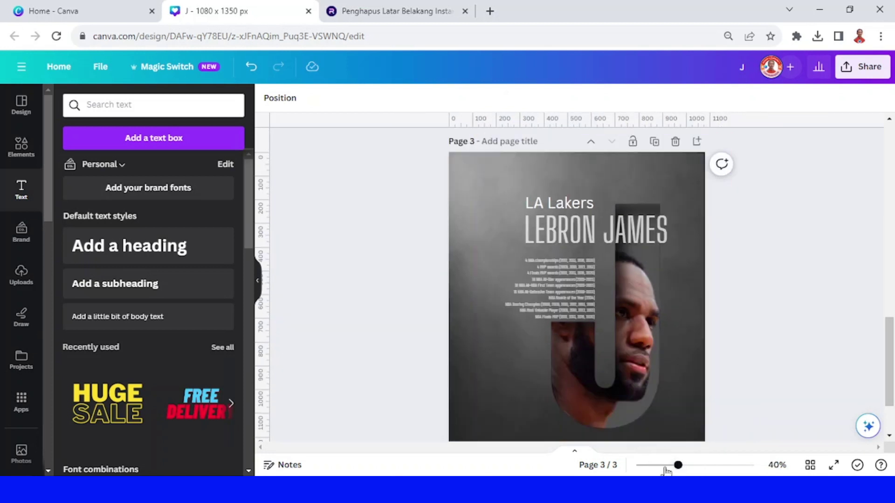
pyautogui.click(666, 467)
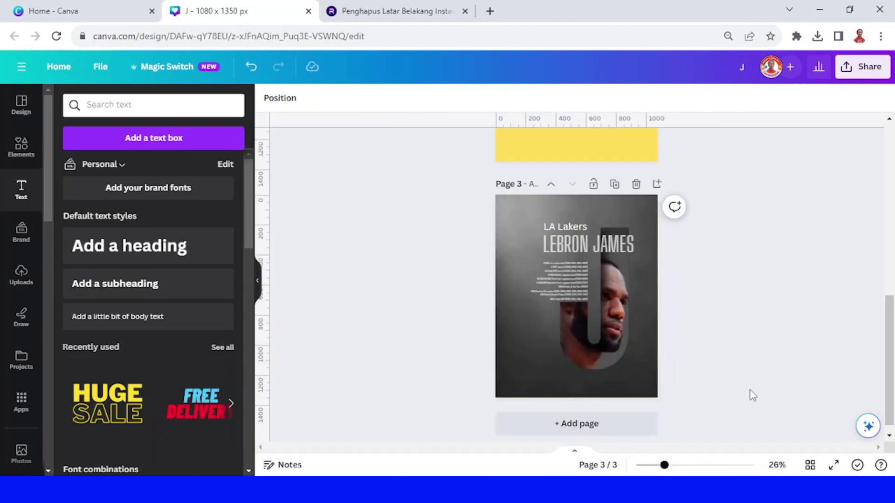
pyautogui.moveTo(680, 264); pyautogui.dragTo(639, 305)
pyautogui.click(727, 233)
pyautogui.moveTo(441, 215); pyautogui.dragTo(670, 392)
pyautogui.moveTo(623, 320); pyautogui.dragTo(614, 325)
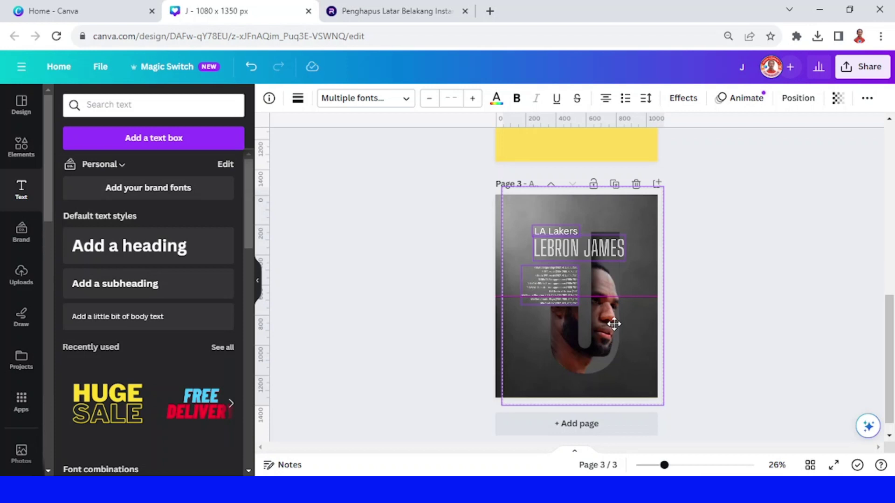
# Finish positioning the selected J image and texts with a slight nudge and deselect them.
pyautogui.moveTo(614, 324); pyautogui.dragTo(614, 323)
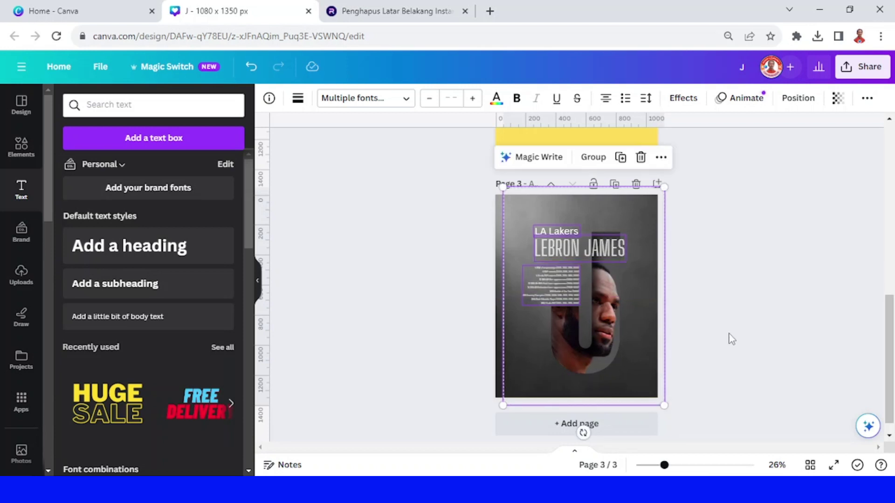
pyautogui.click(741, 333)
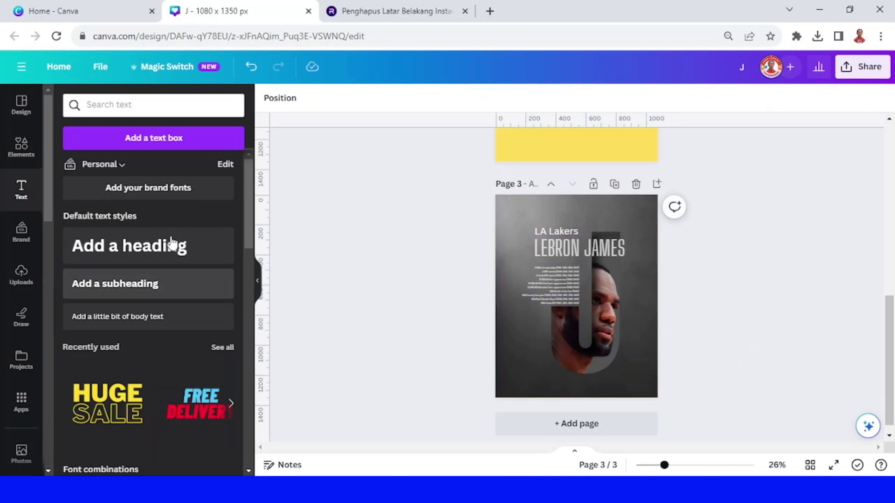
# Search the elements for "shadow", add the first flat oval shadow graphic and place it beneath the curve of the J.
pyautogui.click(21, 146)
pyautogui.click(123, 107)
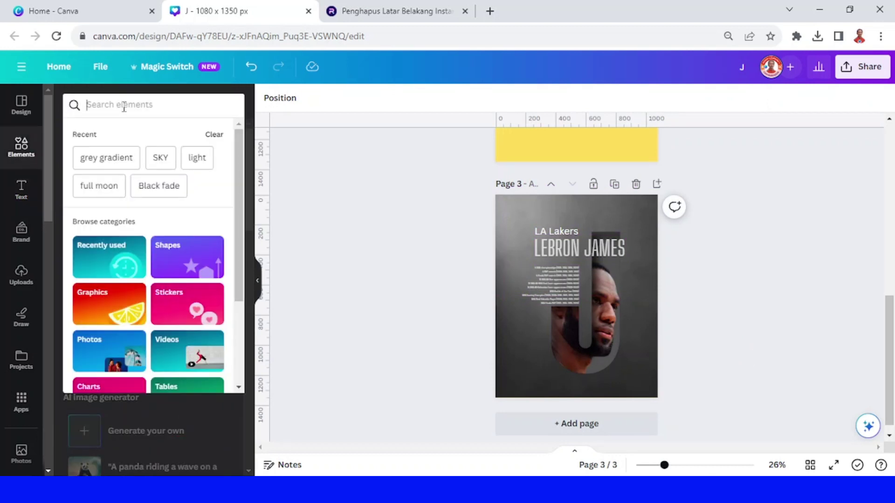
pyautogui.write('shadow')
pyautogui.press('Return')
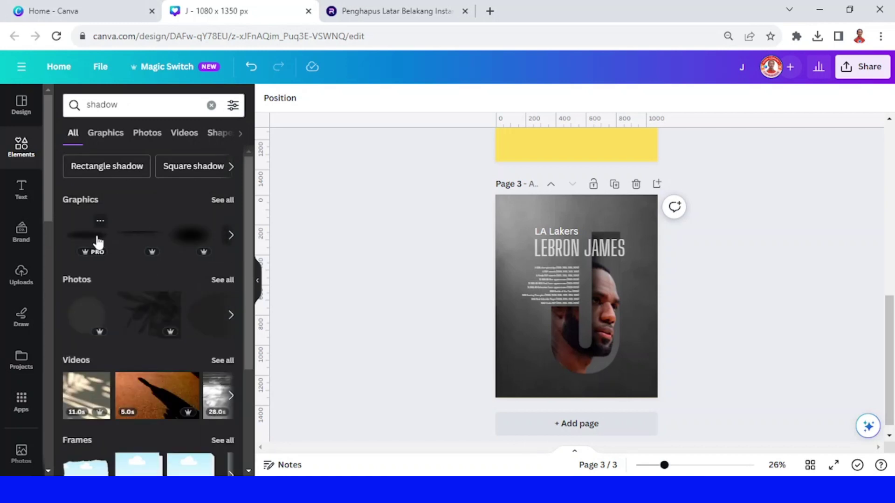
pyautogui.click(97, 239)
pyautogui.moveTo(611, 298); pyautogui.dragTo(617, 377)
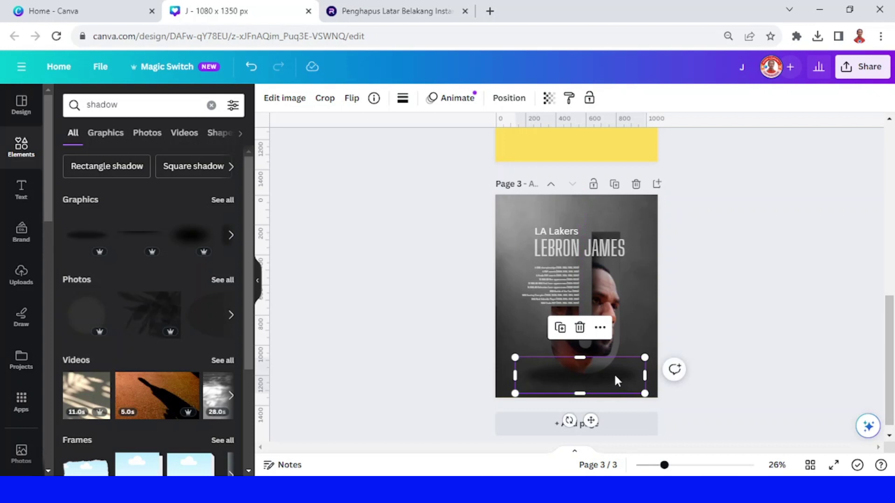
# Send the shadow graphic backward one layer so it sits behind the J, and deselect it.
pyautogui.rightClick(609, 375)
pyautogui.moveTo(660, 276)
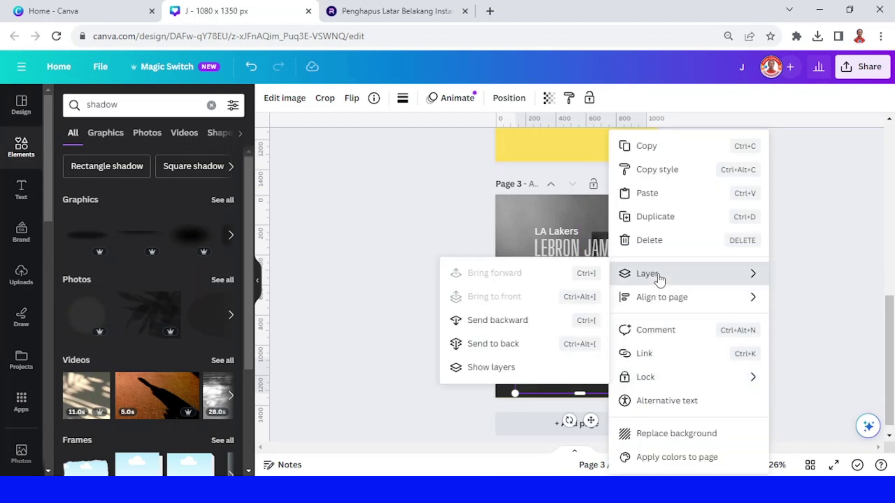
pyautogui.click(533, 323)
pyautogui.click(743, 351)
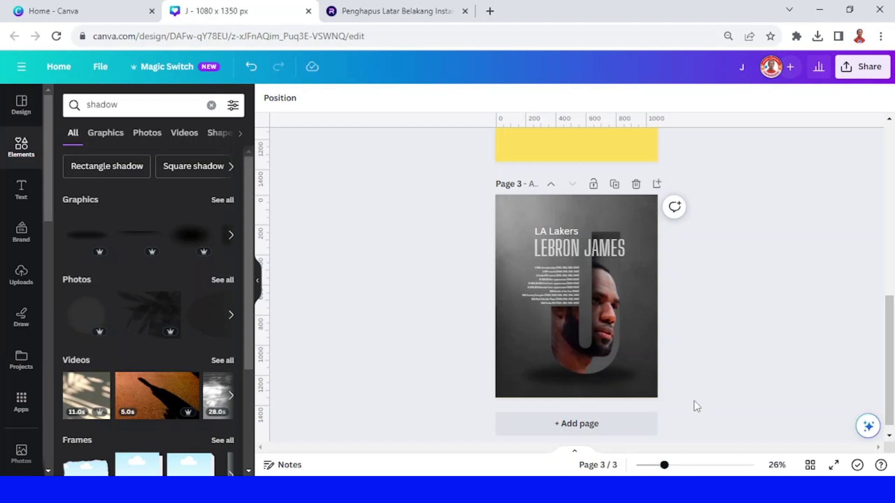
pyautogui.moveTo(665, 465); pyautogui.dragTo(678, 465)
pyautogui.scroll(-2, 731, 390)
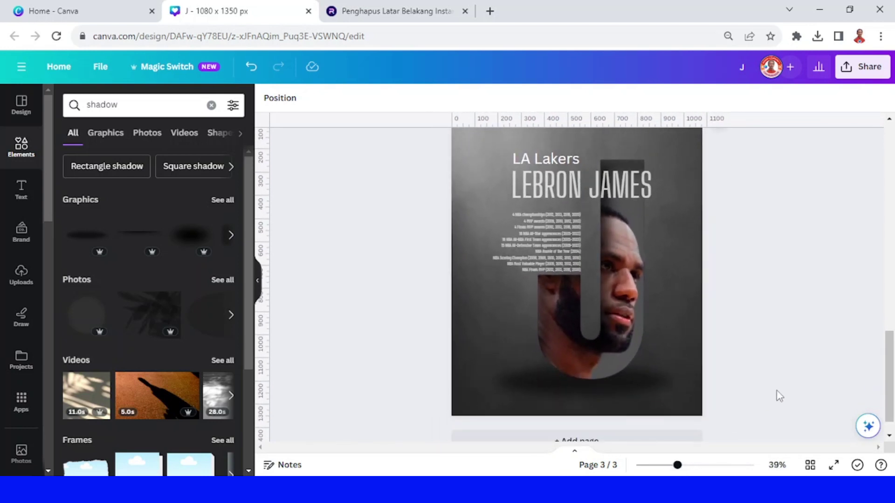
pyautogui.moveTo(887, 373); pyautogui.dragTo(893, 363)
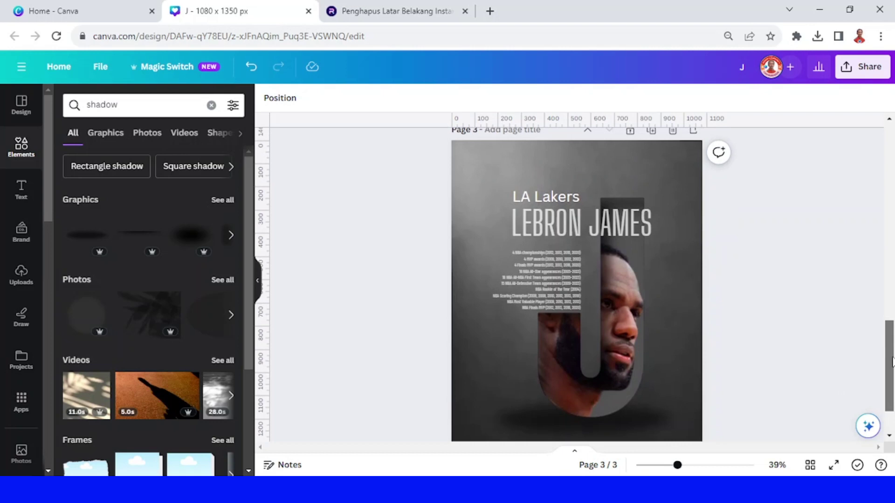